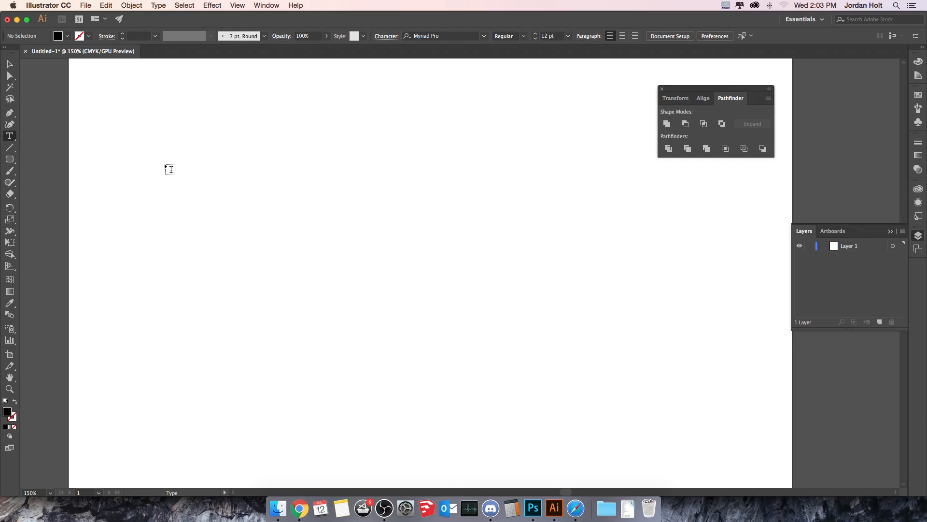
# Draw an area text frame on the artboard, reshape it narrower and taller, then delete it.
pyautogui.moveTo(215, 132); pyautogui.dragTo(496, 308)
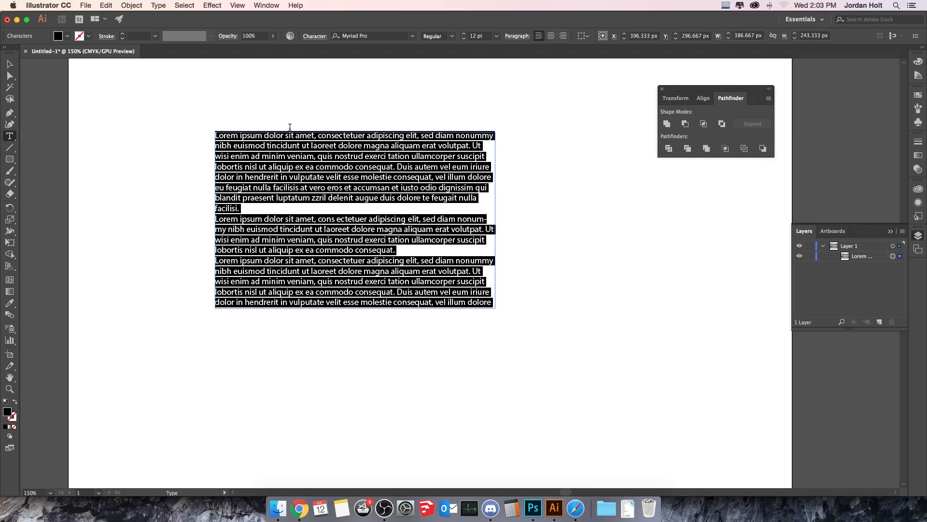
pyautogui.click(9, 64)
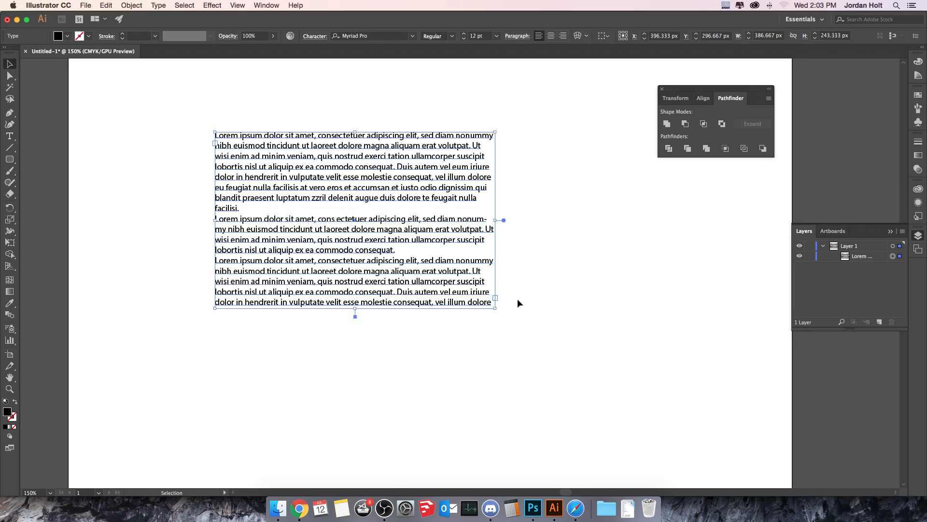
pyautogui.moveTo(494, 310); pyautogui.dragTo(415, 426)
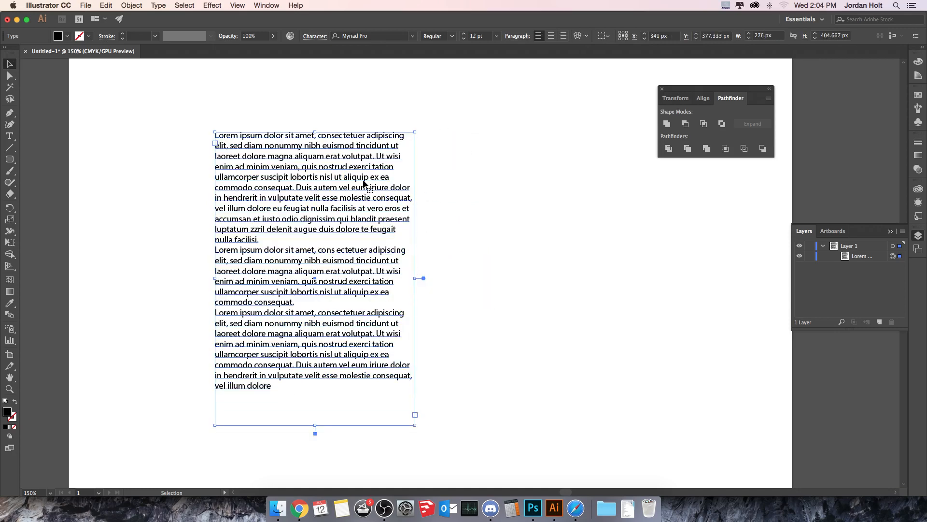
pyautogui.press('Delete')
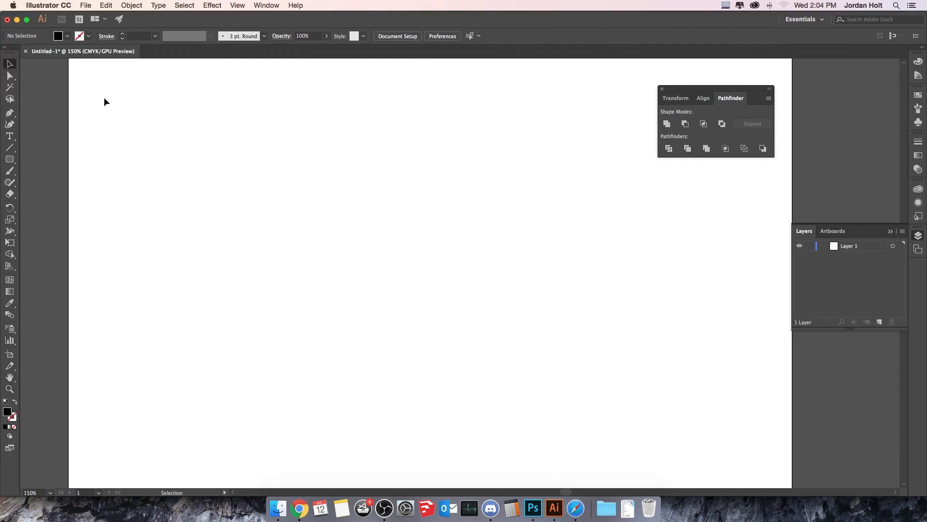
# Add point text with the person's name and move it toward the upper middle of the artboard.
pyautogui.click(11, 138)
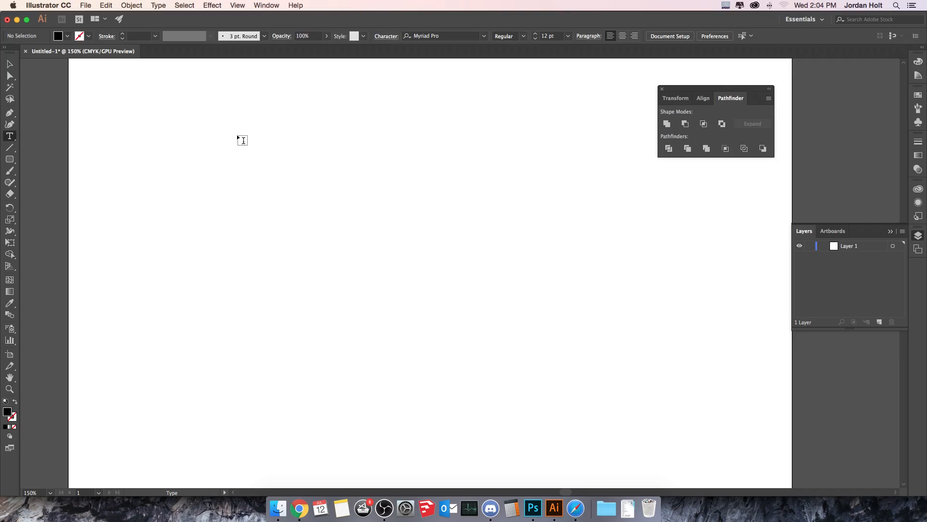
pyautogui.click(264, 151)
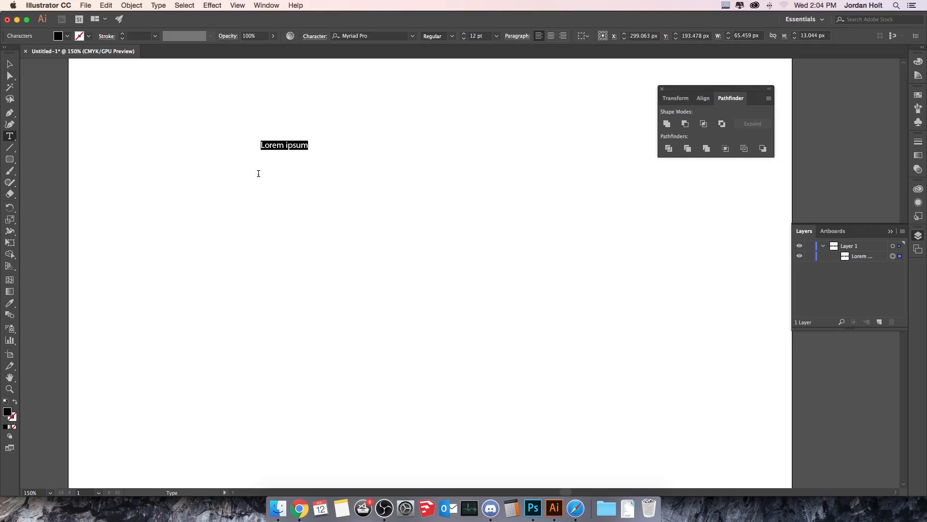
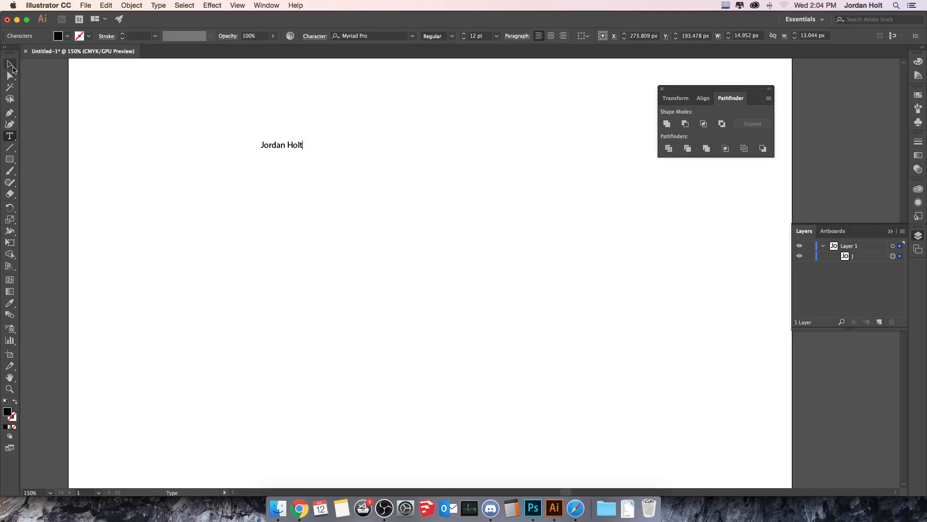
pyautogui.click(10, 64)
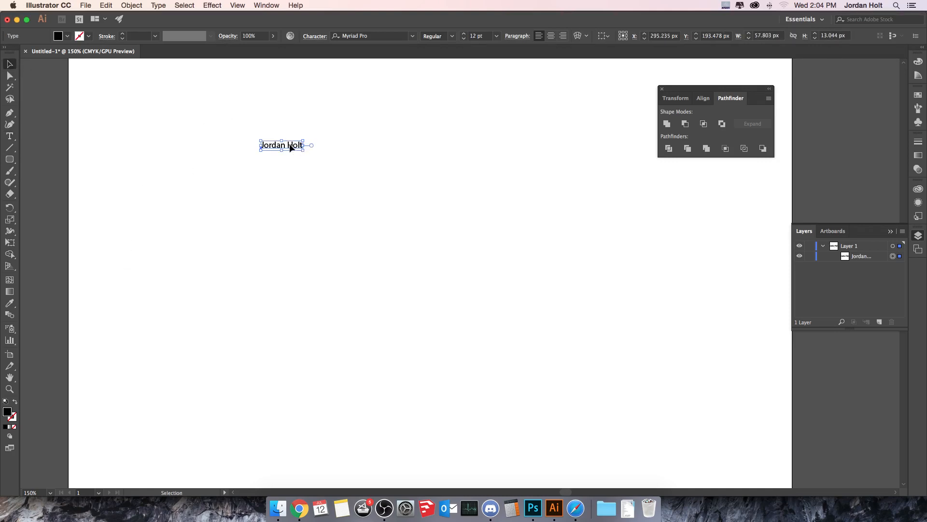
pyautogui.moveTo(293, 146); pyautogui.dragTo(416, 158)
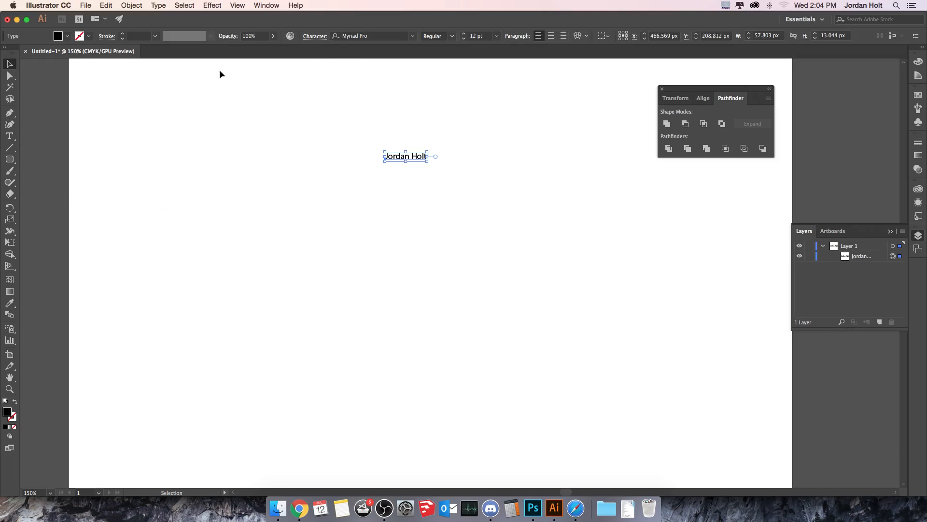
# Set the name text to 72 pt via 24 pt, then shift it left and down.
pyautogui.click(9, 135)
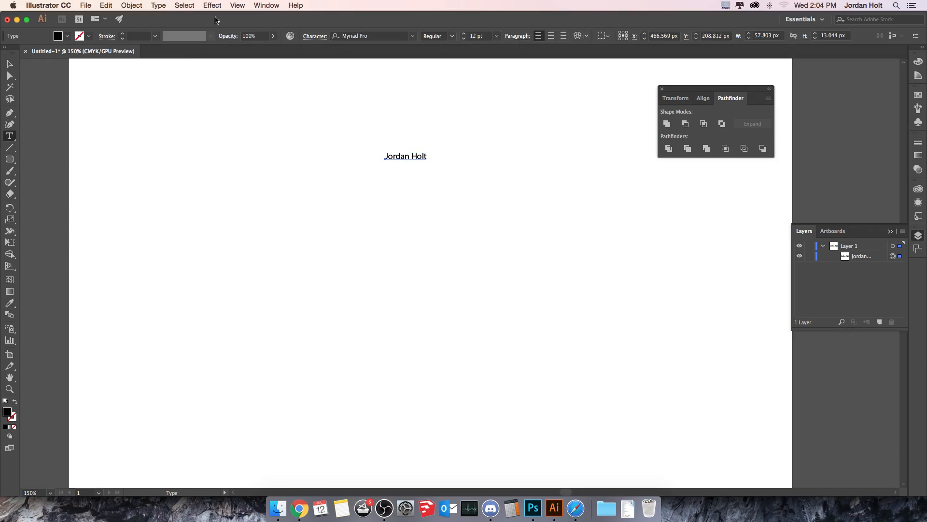
pyautogui.click(9, 64)
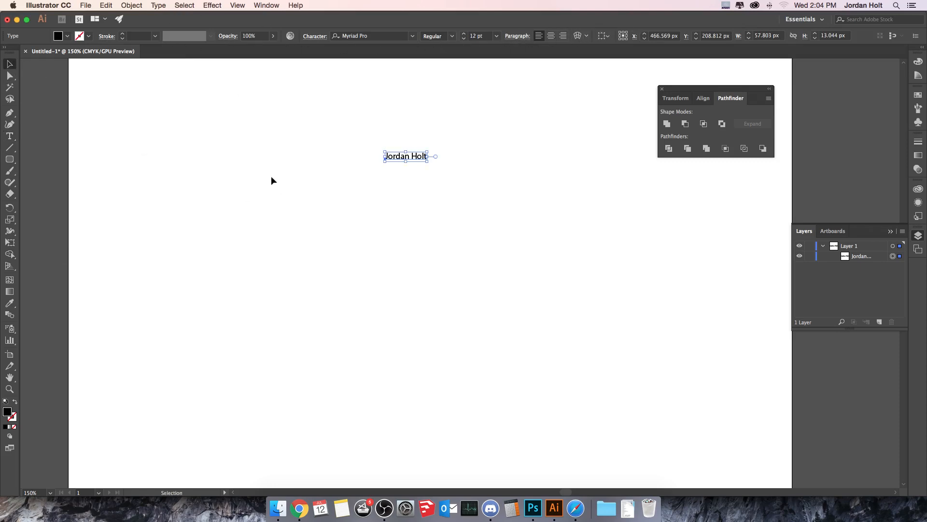
pyautogui.click(219, 174)
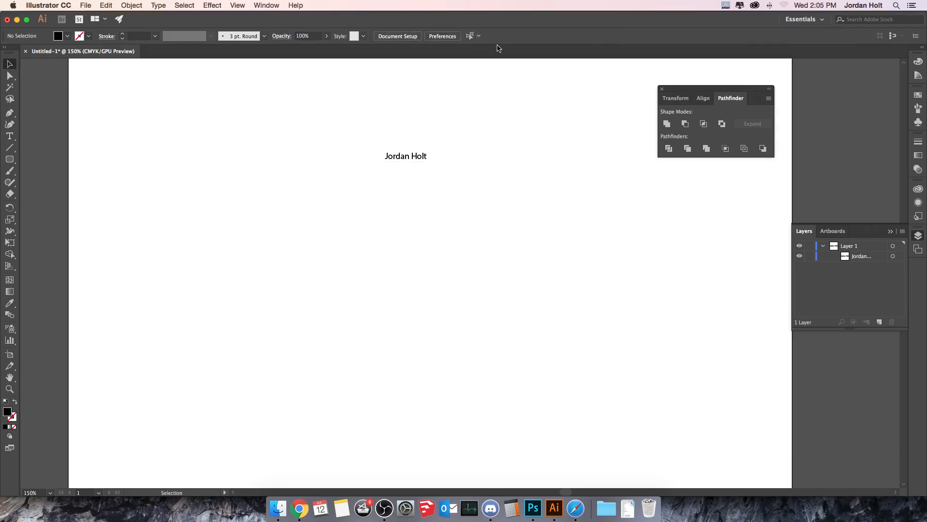
pyautogui.click(420, 155)
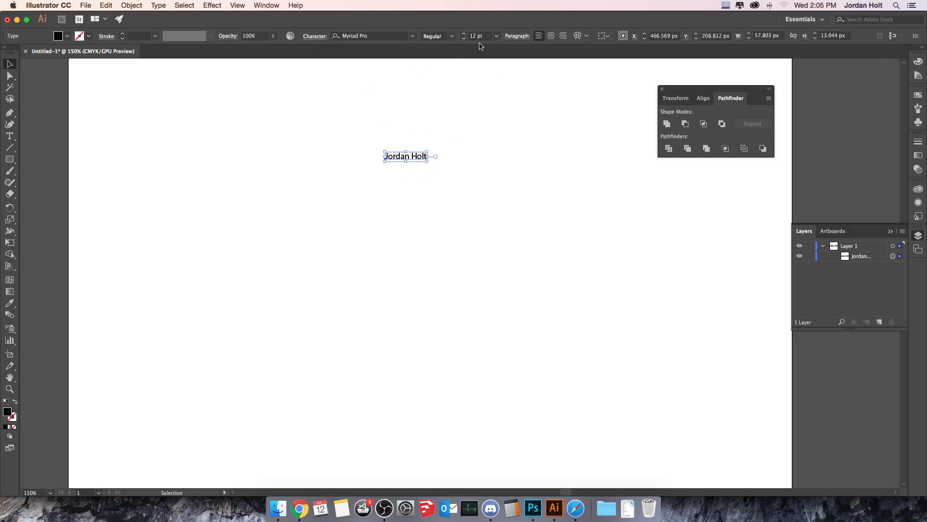
pyautogui.click(497, 36)
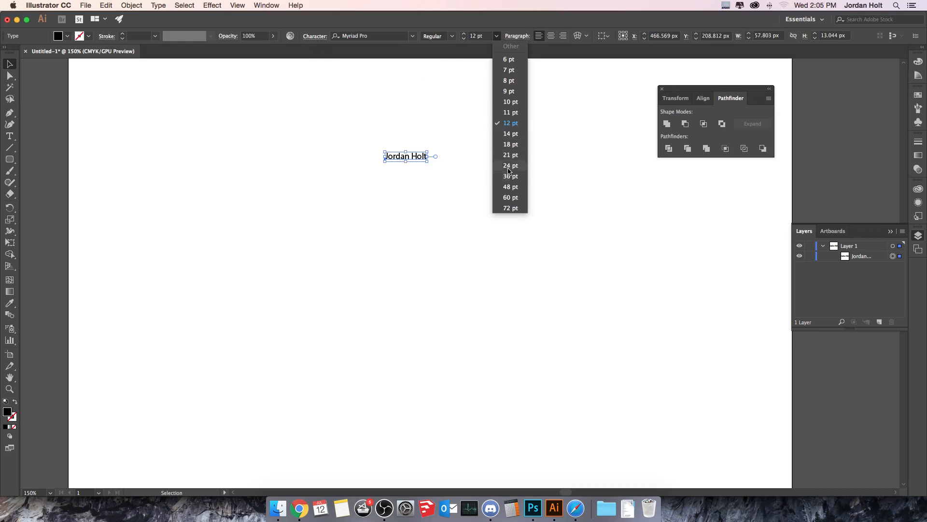
pyautogui.click(507, 165)
pyautogui.click(496, 36)
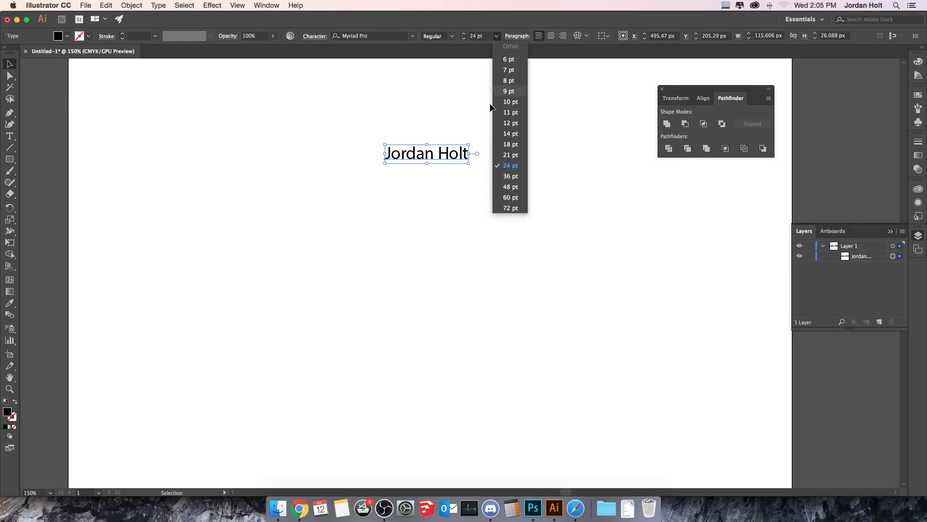
pyautogui.click(496, 208)
pyautogui.moveTo(537, 121); pyautogui.dragTo(421, 145)
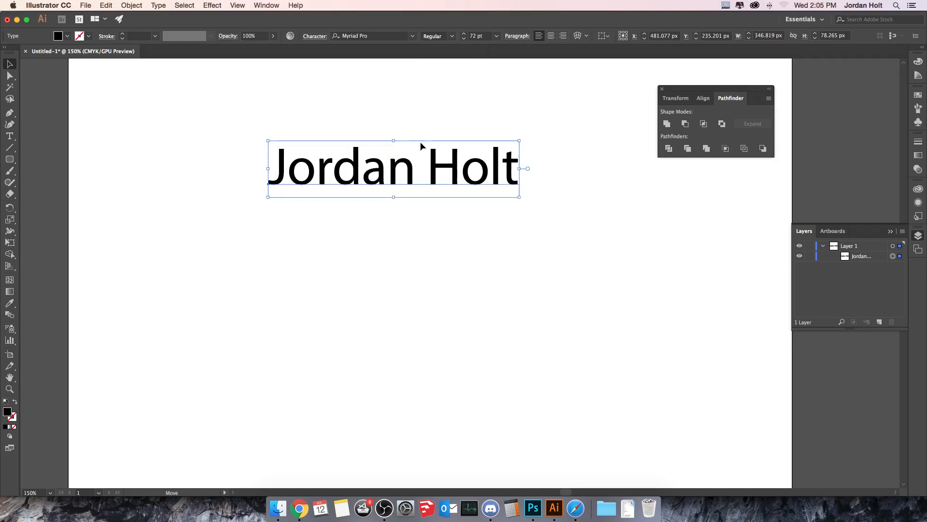
# Set the name in Minion Pro Bold Cond, keeping it left-aligned after trying center and right.
pyautogui.click(413, 36)
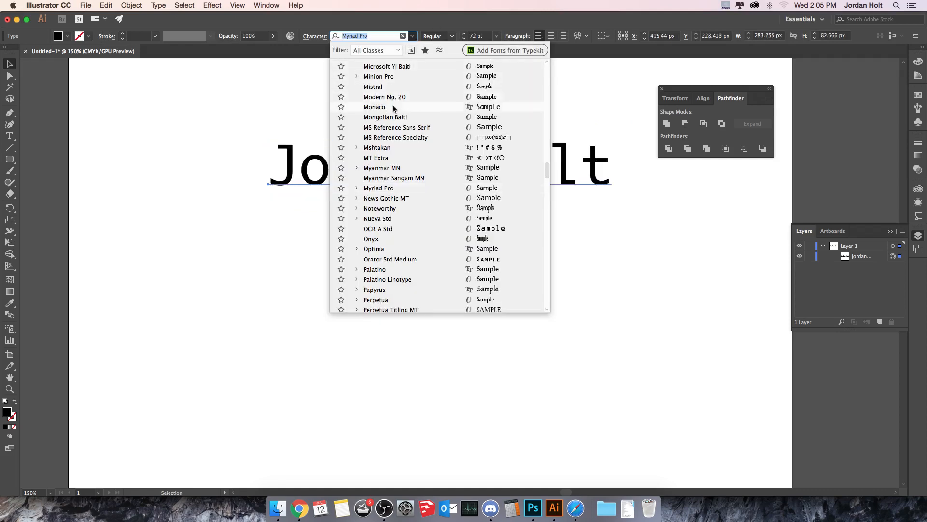
pyautogui.click(400, 77)
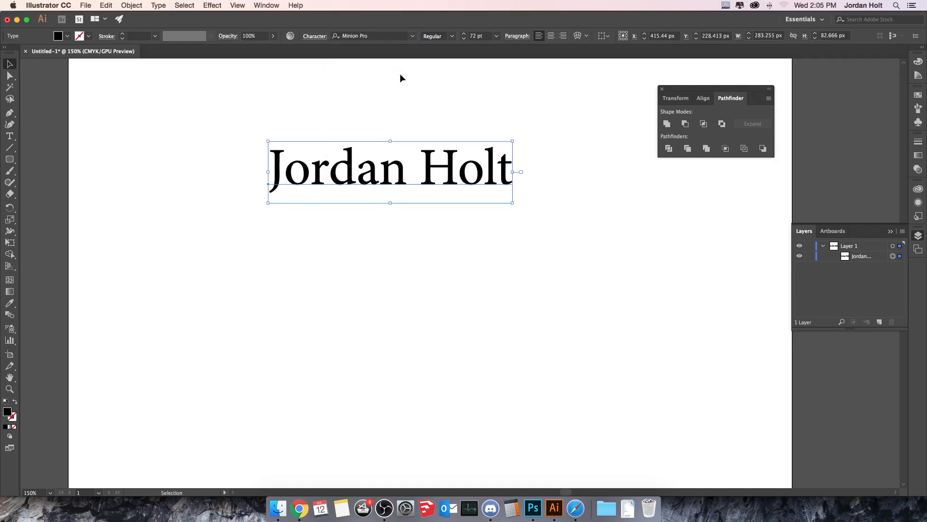
pyautogui.click(452, 37)
pyautogui.click(450, 47)
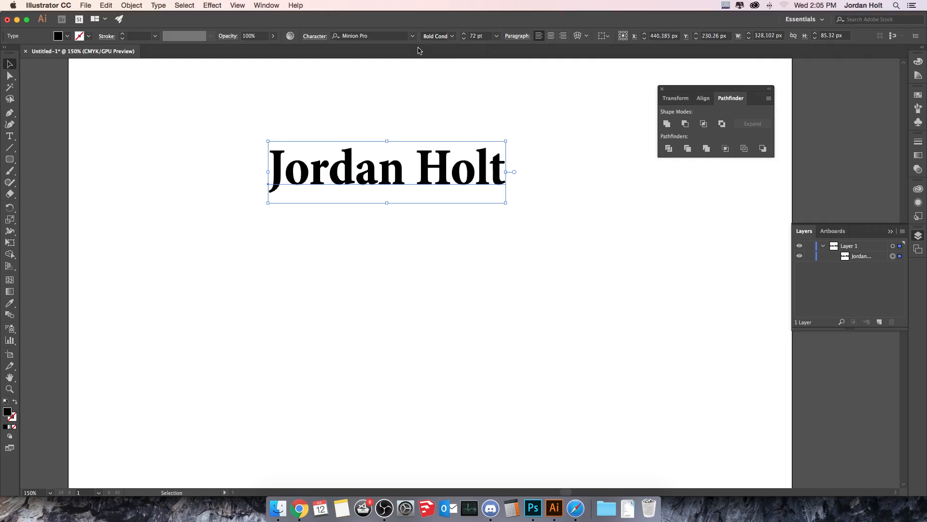
pyautogui.click(552, 38)
pyautogui.click(562, 36)
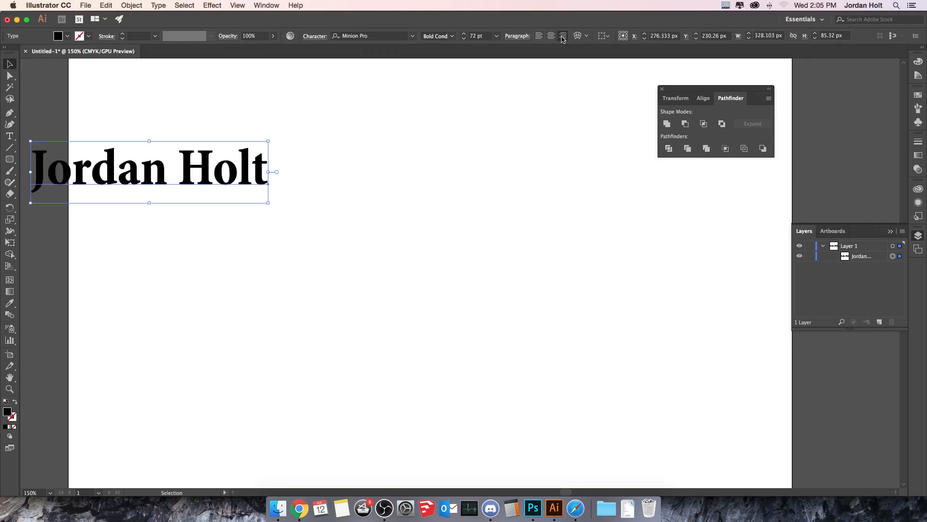
pyautogui.click(538, 36)
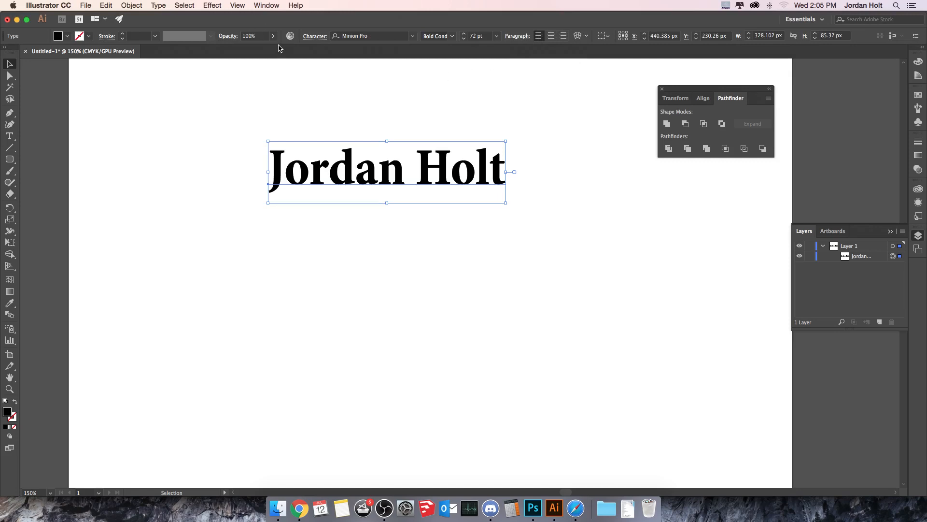
# Fill the name text with teal (R=0 G=169 B=157) and leave it with no stroke.
pyautogui.click(67, 37)
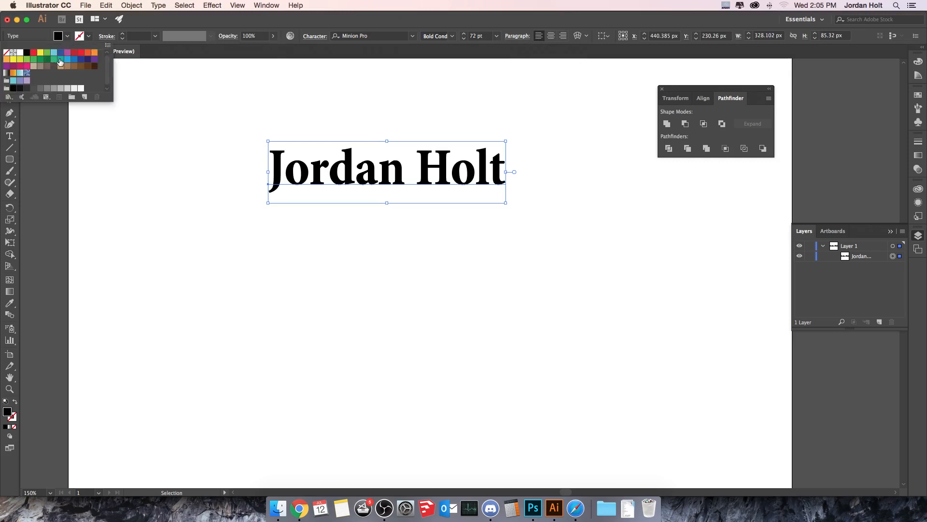
pyautogui.click(60, 58)
pyautogui.click(87, 39)
pyautogui.click(88, 39)
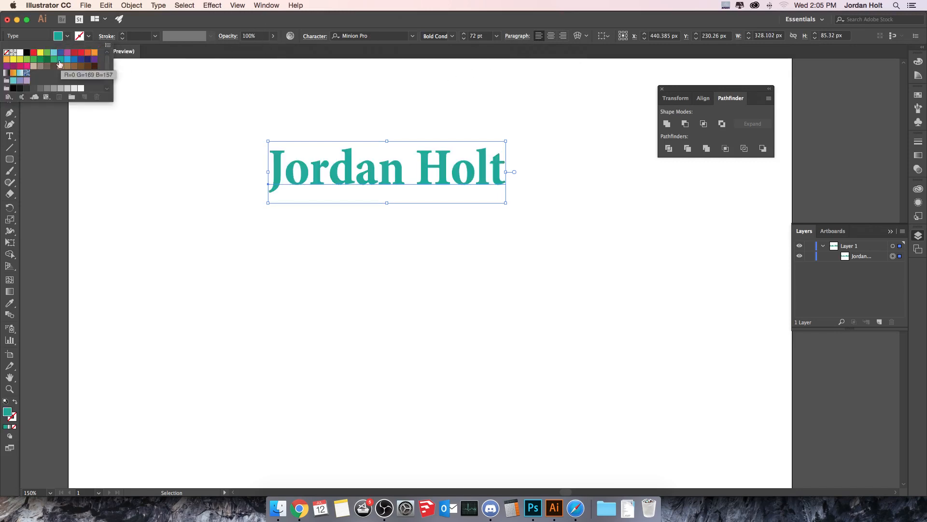
pyautogui.click(54, 52)
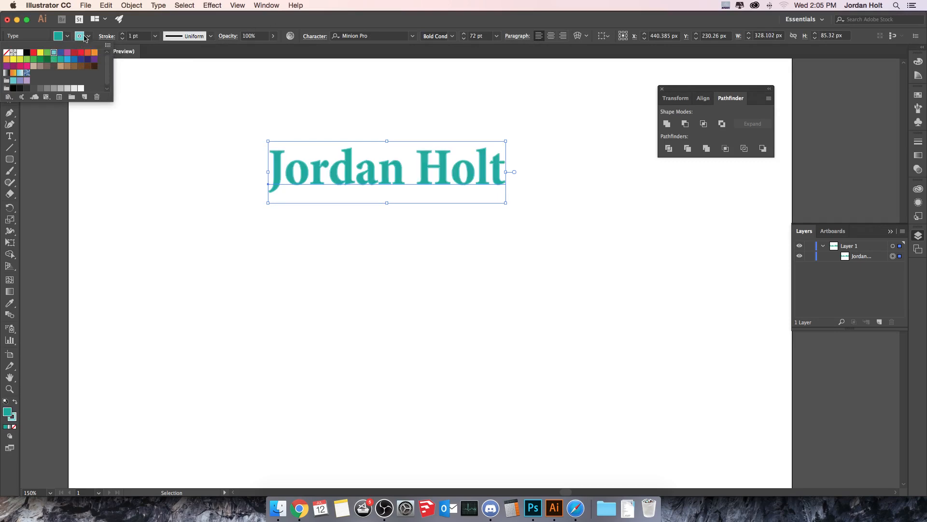
pyautogui.click(6, 52)
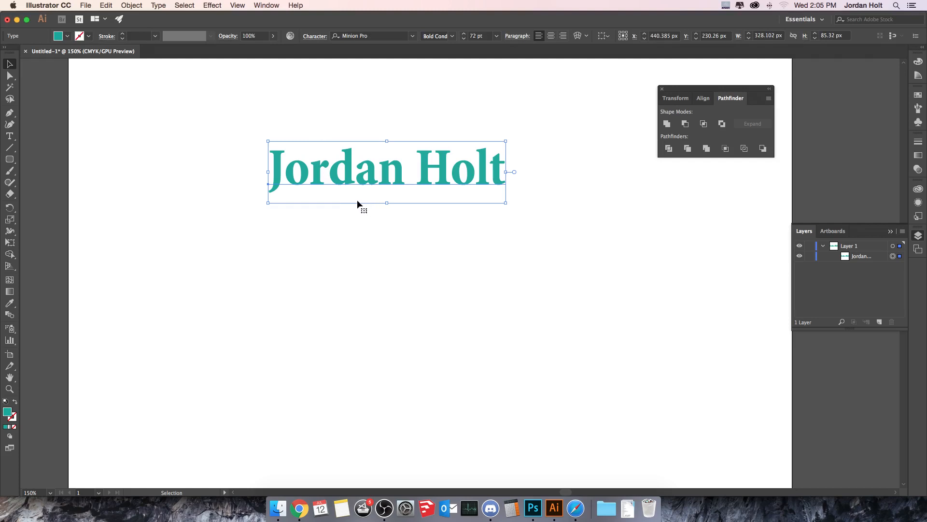
# Rescale the name text to about 118.69 pt, undoing the squashed stretch.
pyautogui.click(504, 205)
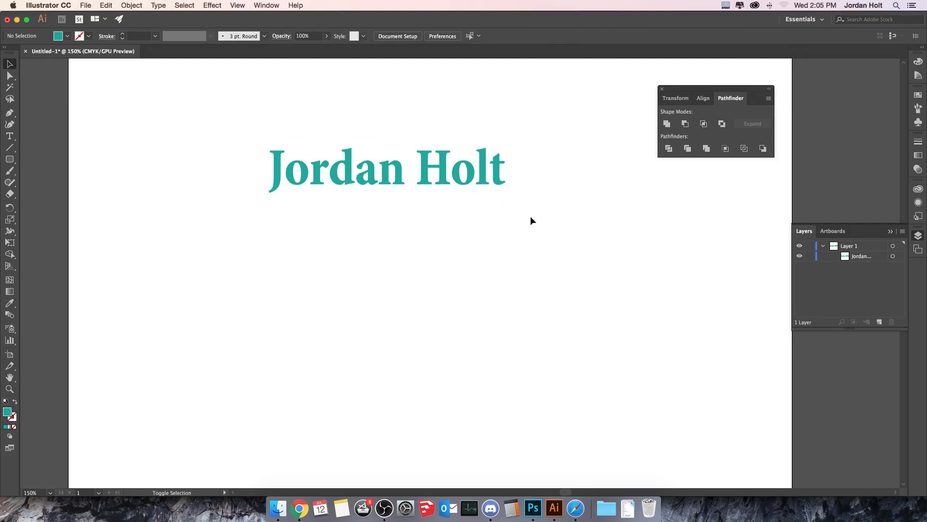
pyautogui.click(508, 188)
pyautogui.moveTo(506, 203); pyautogui.dragTo(633, 237)
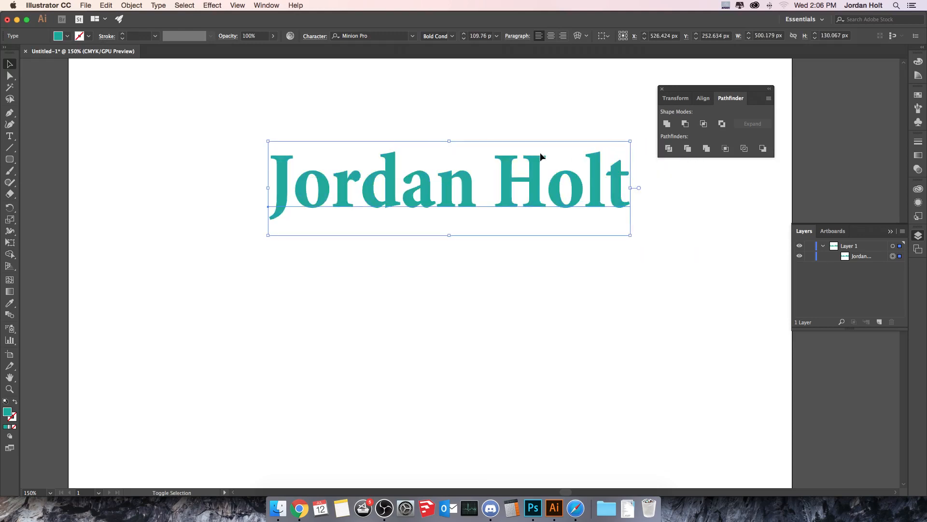
pyautogui.moveTo(449, 141); pyautogui.dragTo(449, 155)
pyautogui.moveTo(295, 156); pyautogui.dragTo(216, 180)
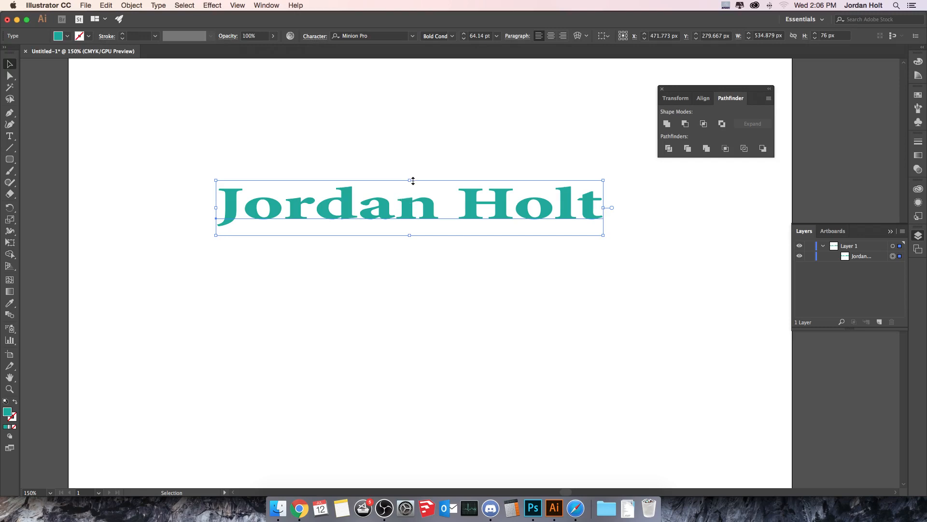
pyautogui.press('a')
pyautogui.press('super+z')
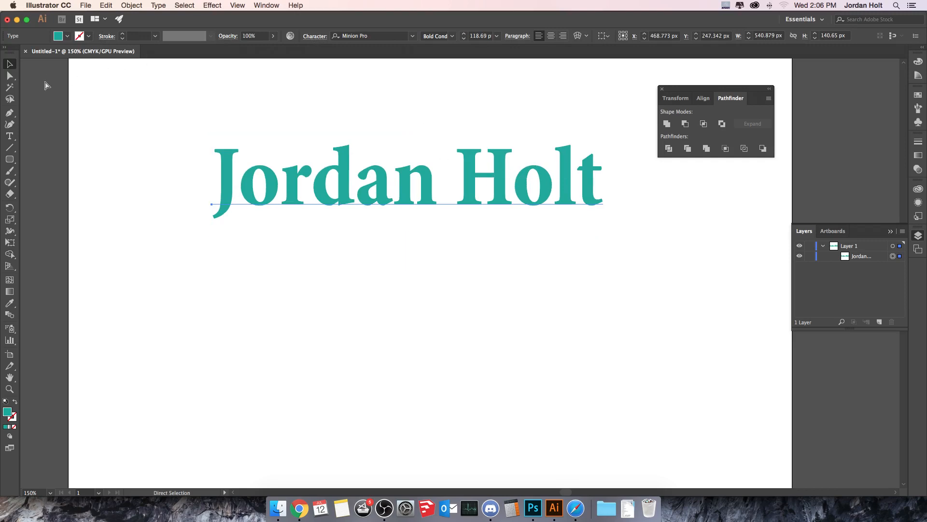
# Move the name text lower toward the artboard centre, leaving its 118.69 pt size unchanged.
pyautogui.moveTo(228, 182); pyautogui.dragTo(220, 233)
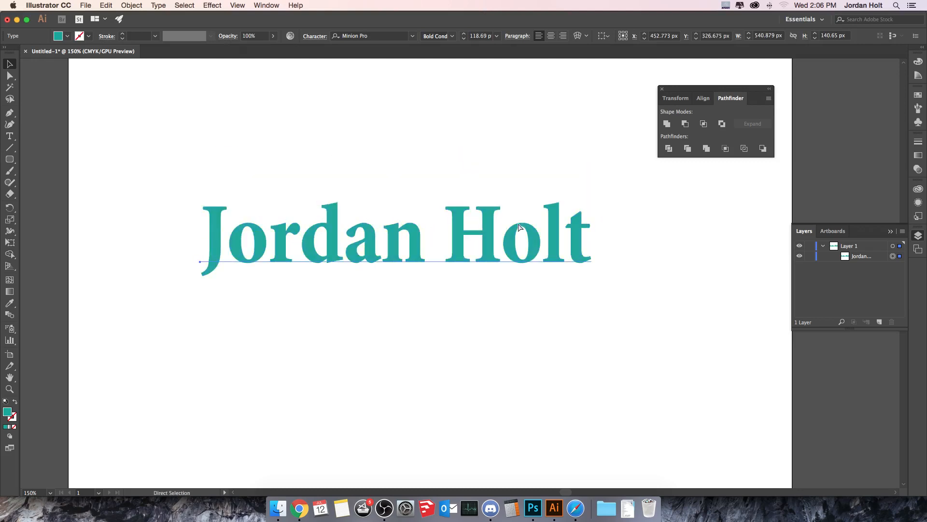
pyautogui.moveTo(579, 229); pyautogui.dragTo(603, 230)
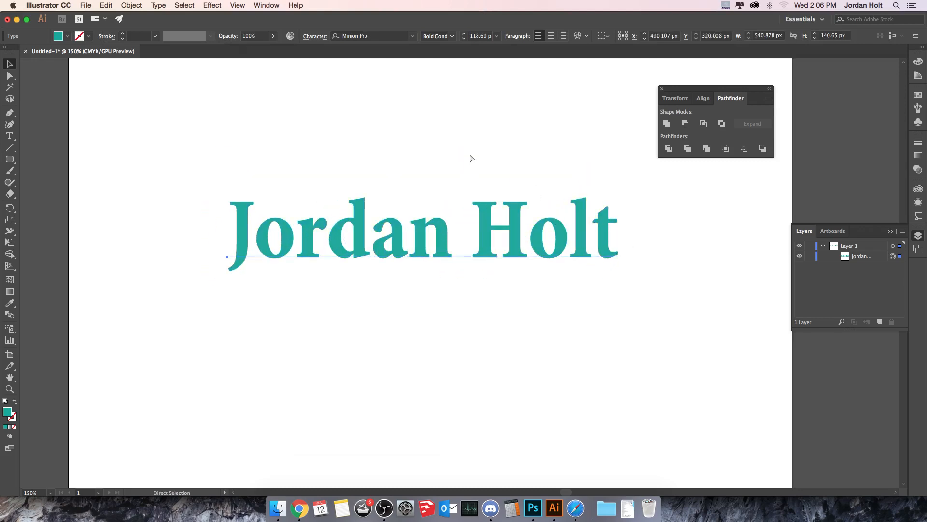
pyautogui.click(107, 114)
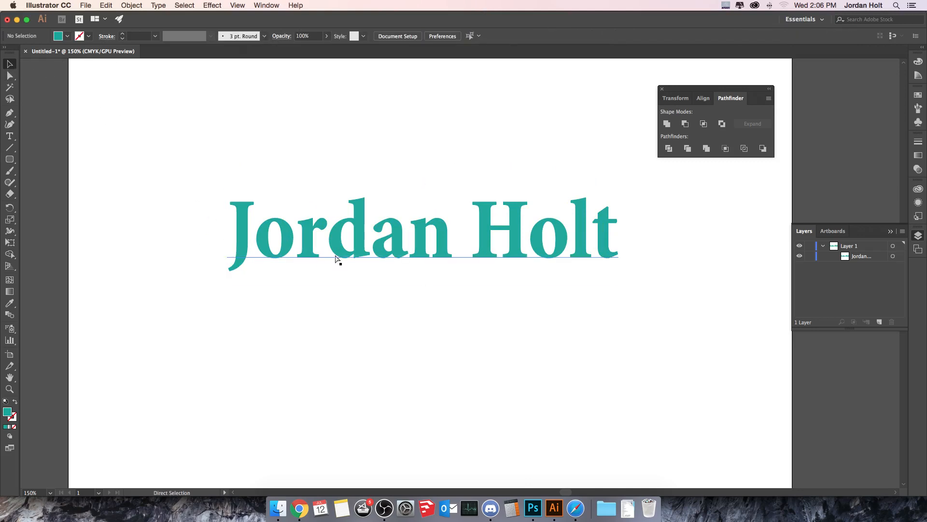
pyautogui.click(351, 255)
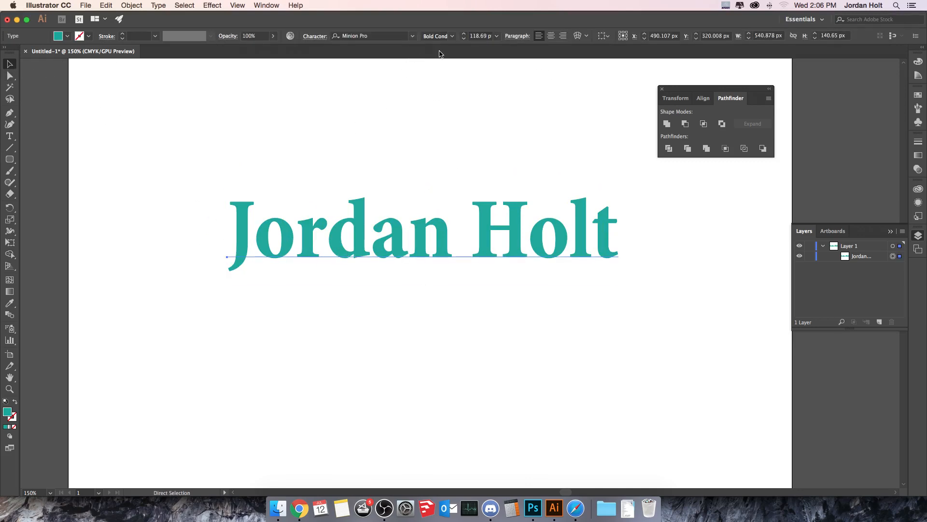
pyautogui.click(497, 36)
pyautogui.press('v')
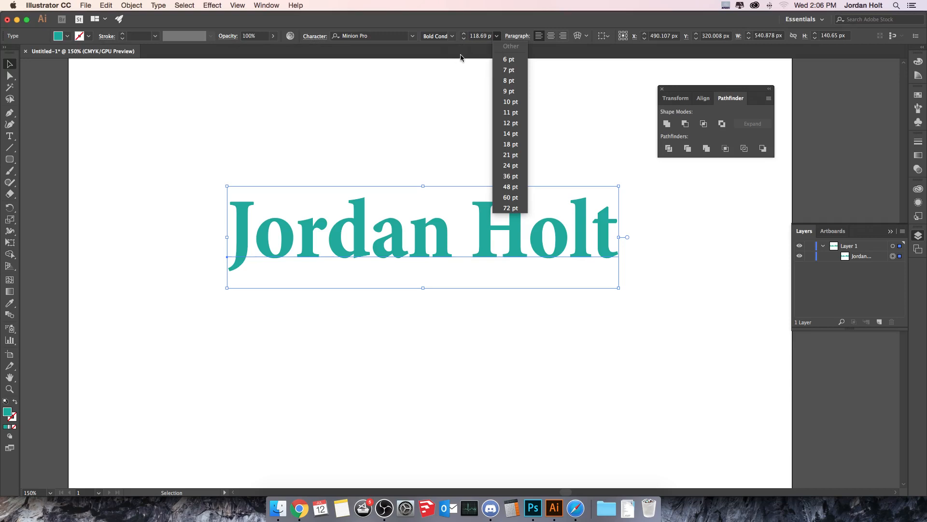
pyautogui.keyDown('super'); pyautogui.click(456, 91); pyautogui.keyUp('super')
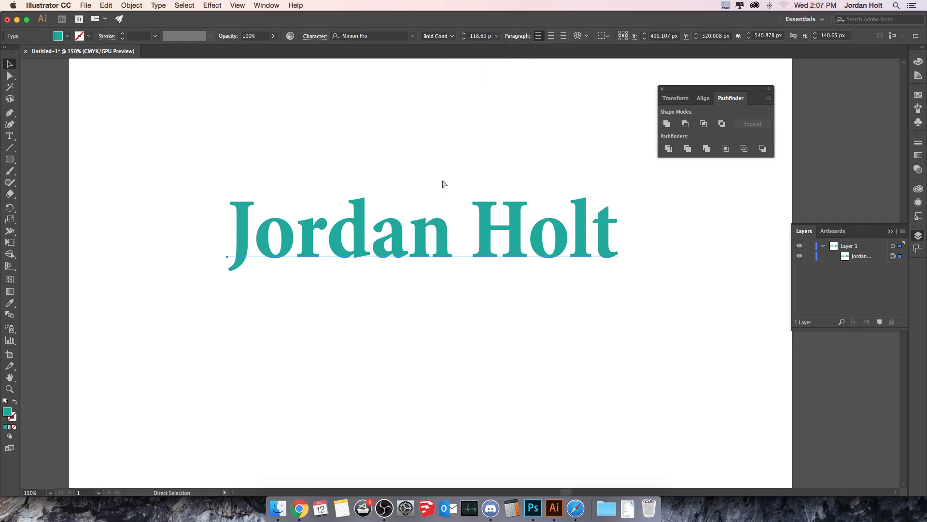
# Select the name text and switch to the Type tool for character edits.
pyautogui.click(310, 39)
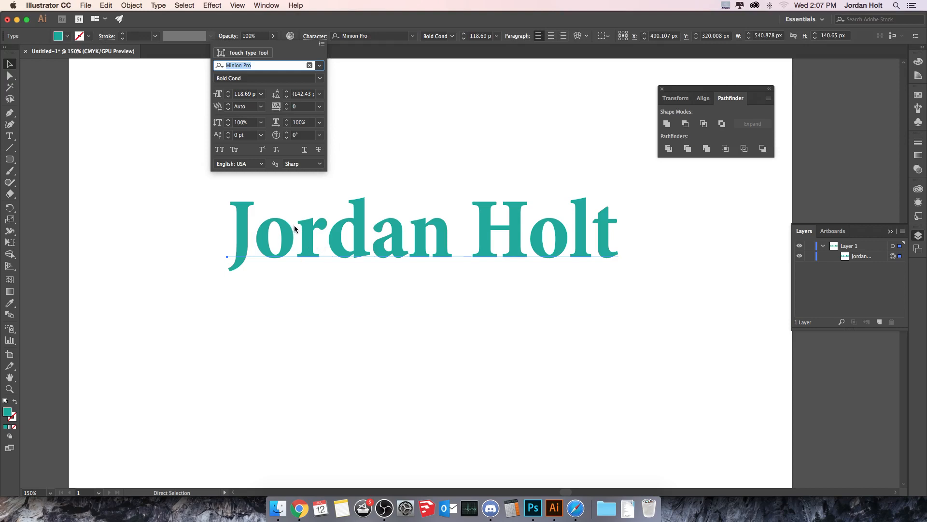
pyautogui.click(257, 248)
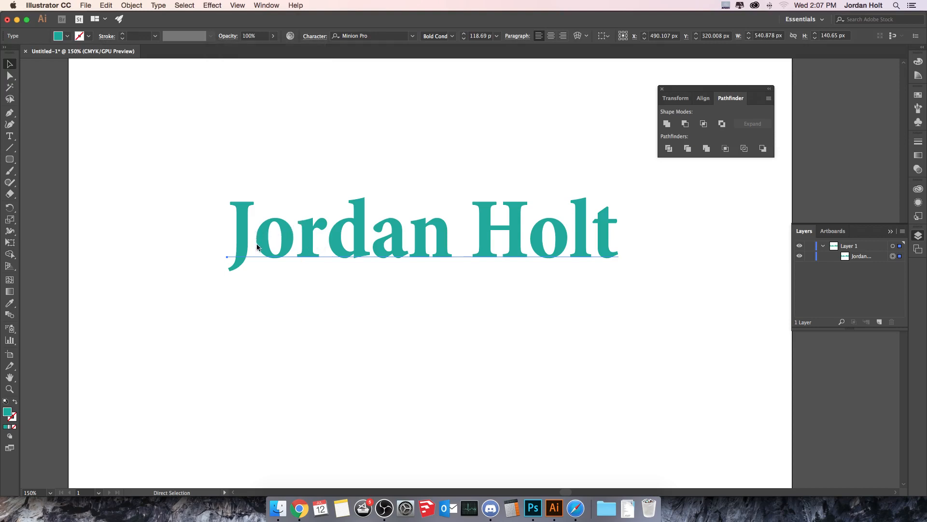
pyautogui.click(256, 244)
pyautogui.press('t')
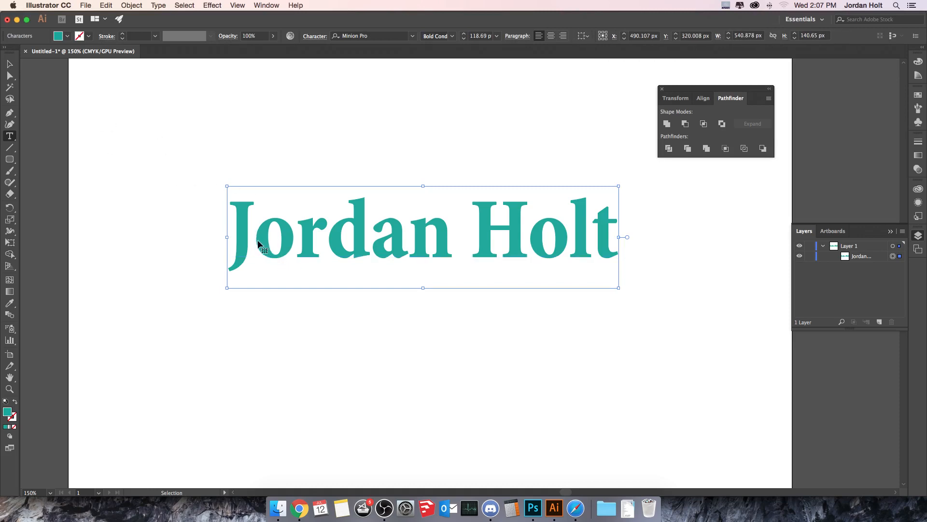
# Kern the pair between J and o to -75 in the Character panel.
pyautogui.click(262, 247)
pyautogui.click(320, 39)
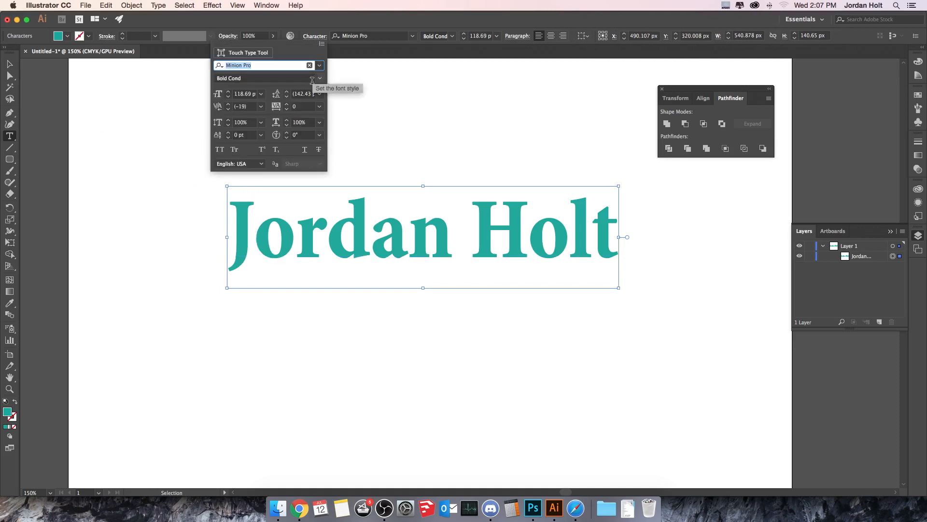
pyautogui.click(261, 106)
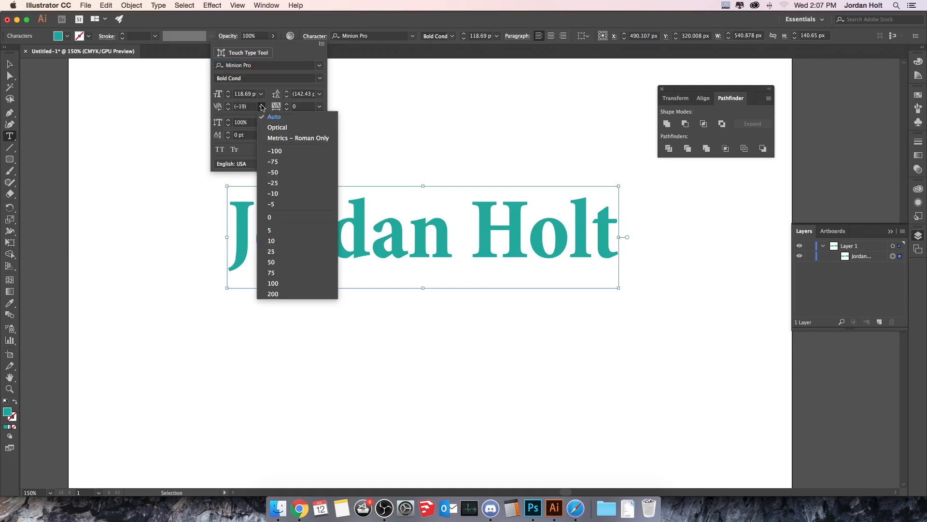
pyautogui.click(290, 162)
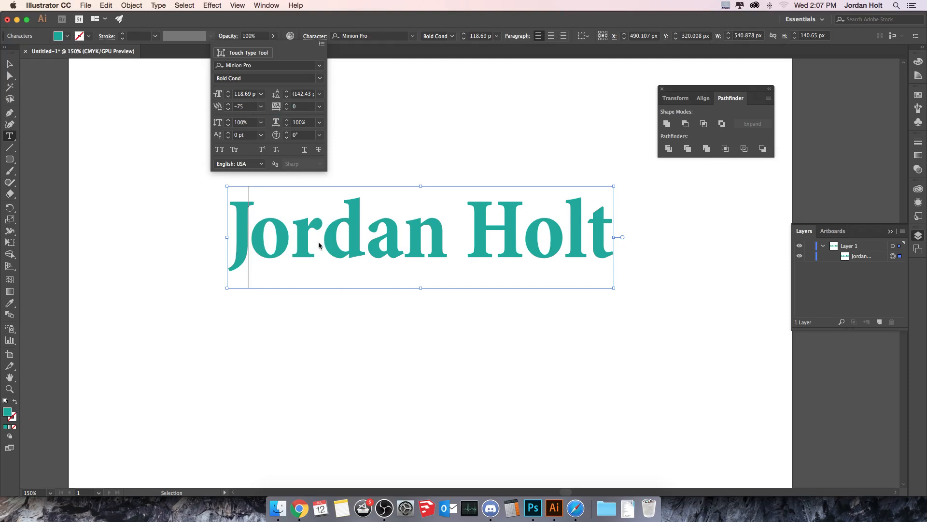
pyautogui.click(356, 242)
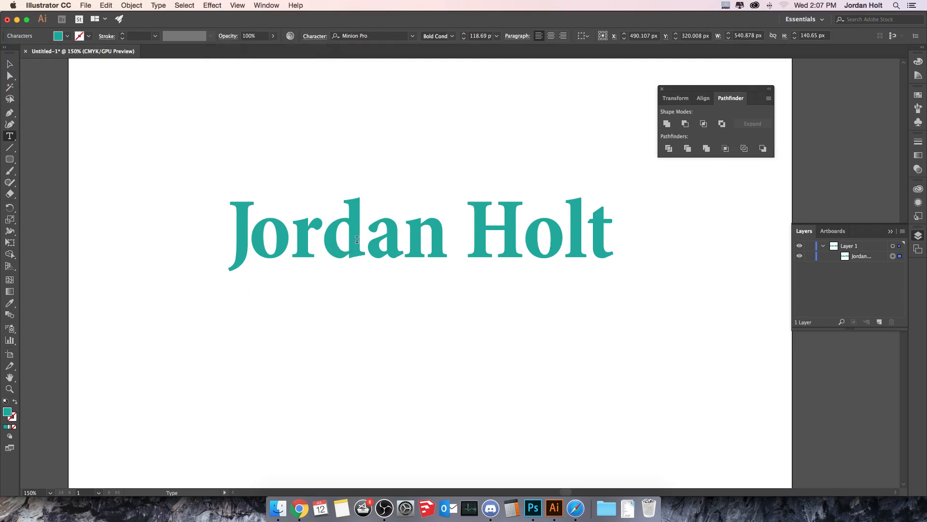
# Select all the name's letters and set their tracking to 75.
pyautogui.tripleClick(383, 243)
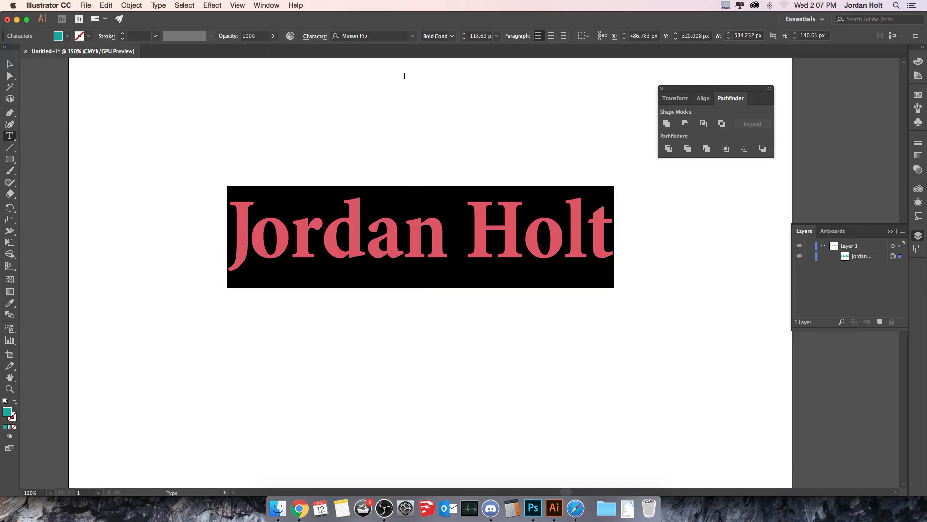
pyautogui.click(319, 38)
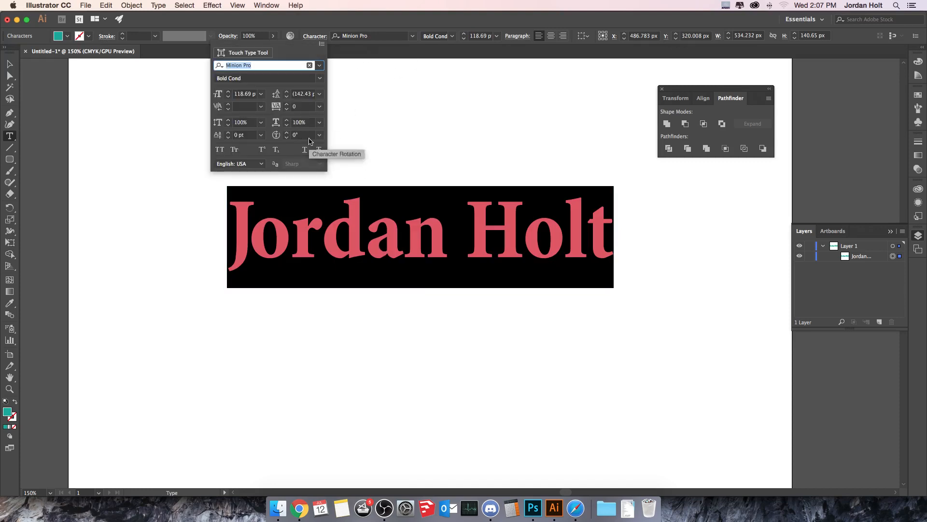
pyautogui.click(319, 106)
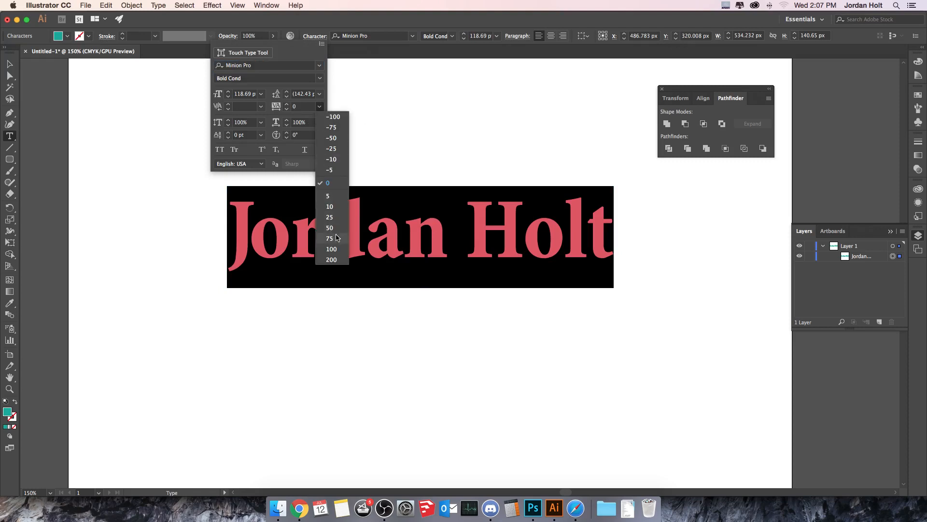
pyautogui.click(331, 238)
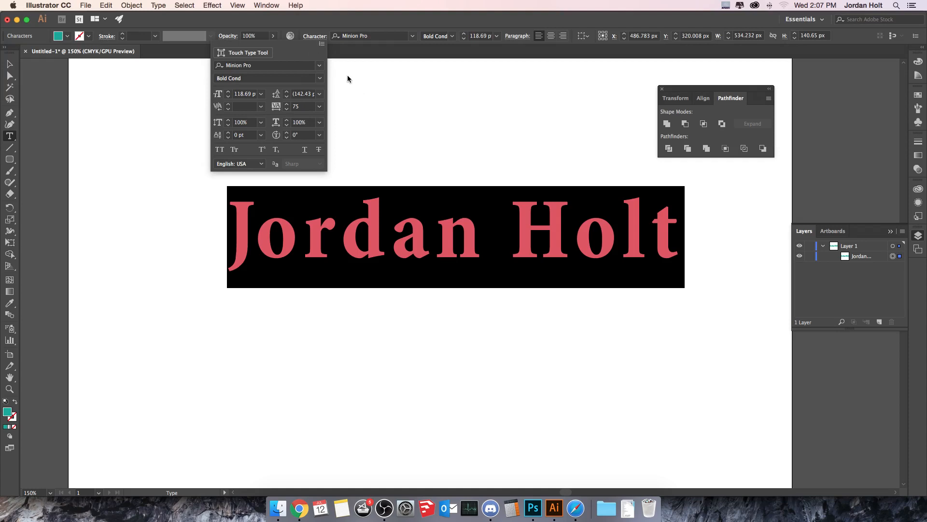
pyautogui.click(362, 107)
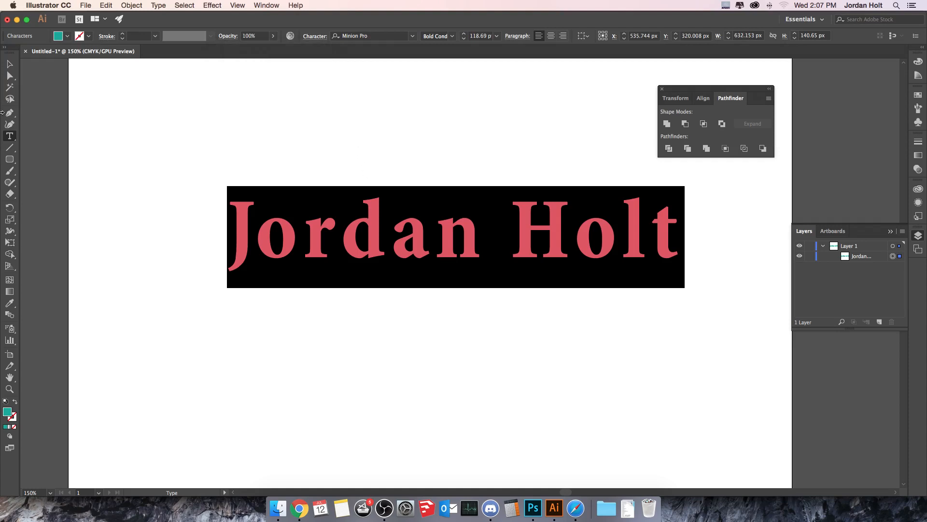
# Drag the widened name text up-left to X 443.077 px, Y 260.008 px.
pyautogui.click(9, 64)
pyautogui.moveTo(453, 238); pyautogui.dragTo(405, 196)
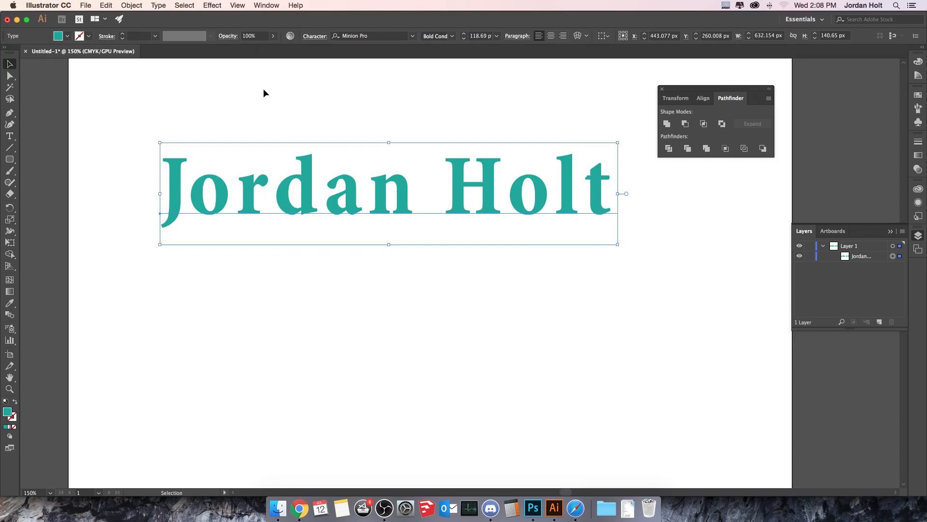
pyautogui.click(412, 36)
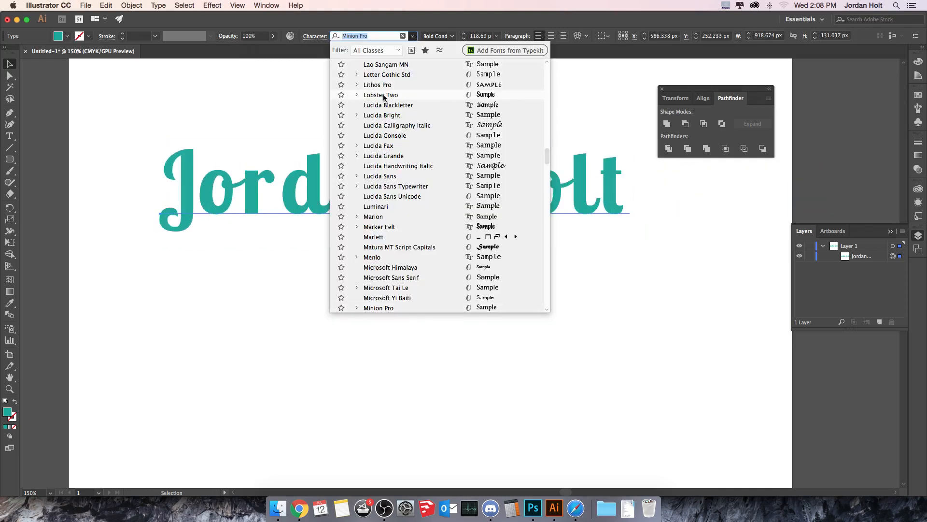
pyautogui.click(384, 94)
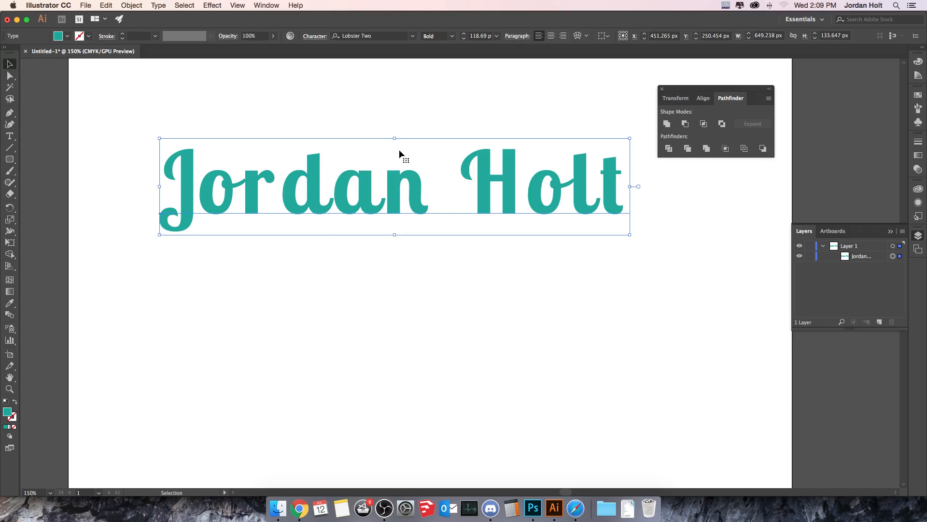
pyautogui.click(157, 6)
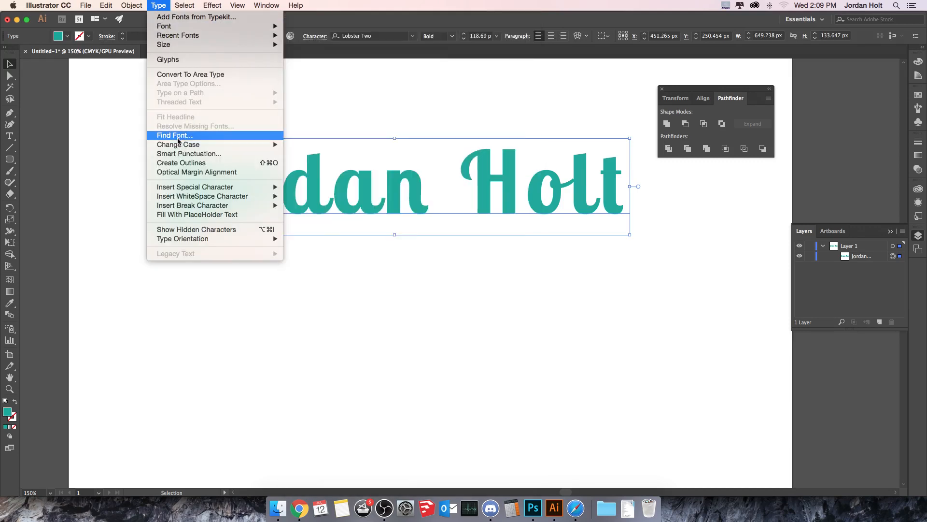
pyautogui.click(182, 163)
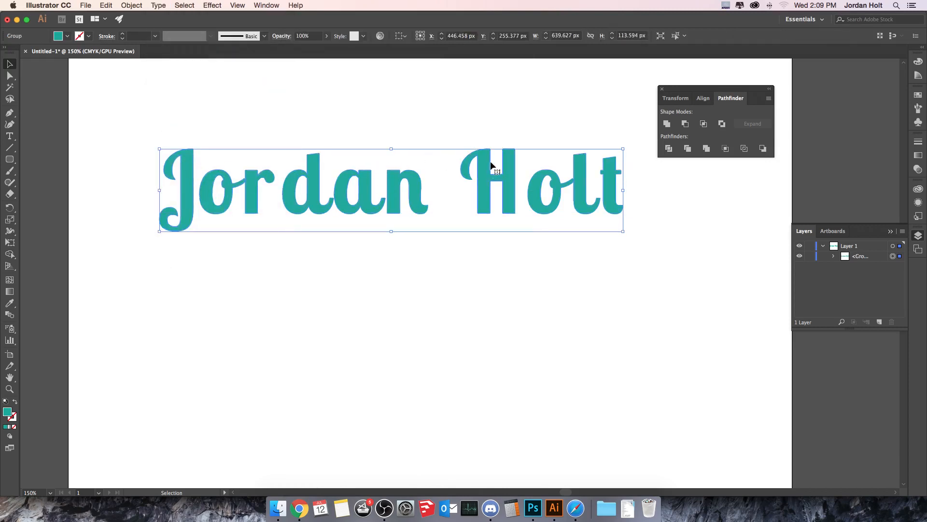
pyautogui.moveTo(492, 172); pyautogui.dragTo(503, 196)
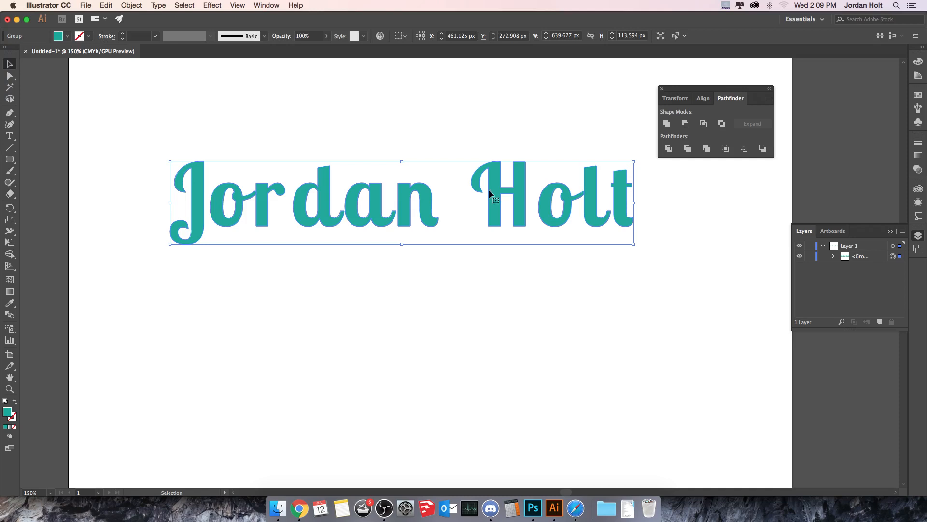
pyautogui.moveTo(373, 203); pyautogui.dragTo(405, 183)
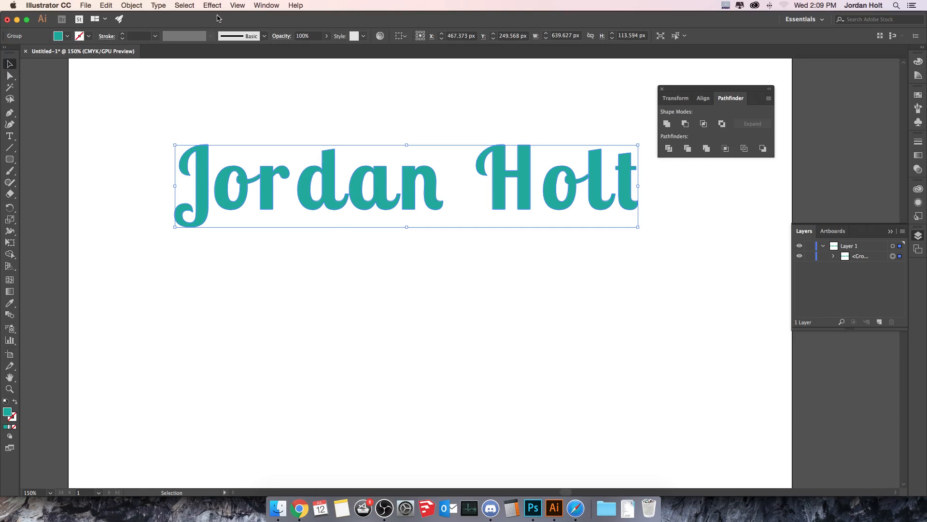
# Ungroup the outlined lettering into separate letter shapes.
pyautogui.click(132, 5)
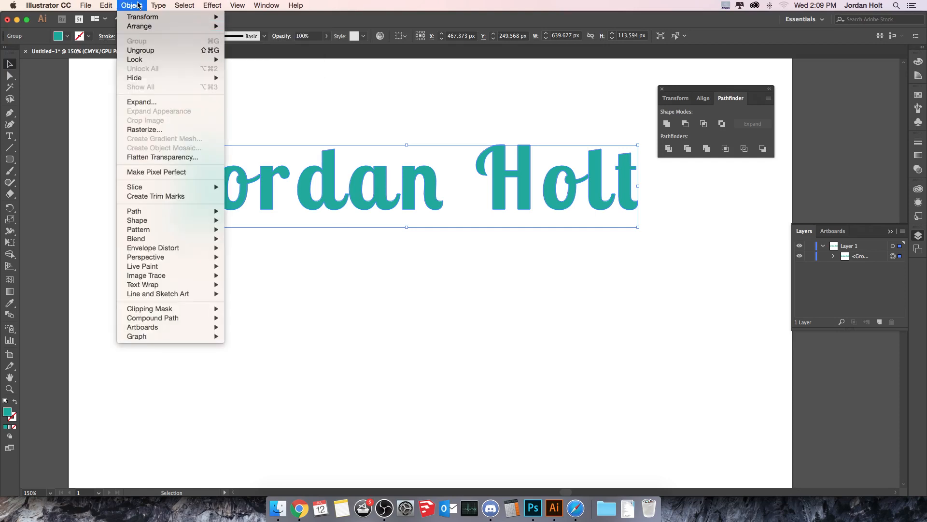
pyautogui.click(155, 50)
pyautogui.click(289, 97)
# Drop the 'd' below the baseline and pull 'a' and 'n' left beside it.
pyautogui.moveTo(330, 196); pyautogui.dragTo(310, 204)
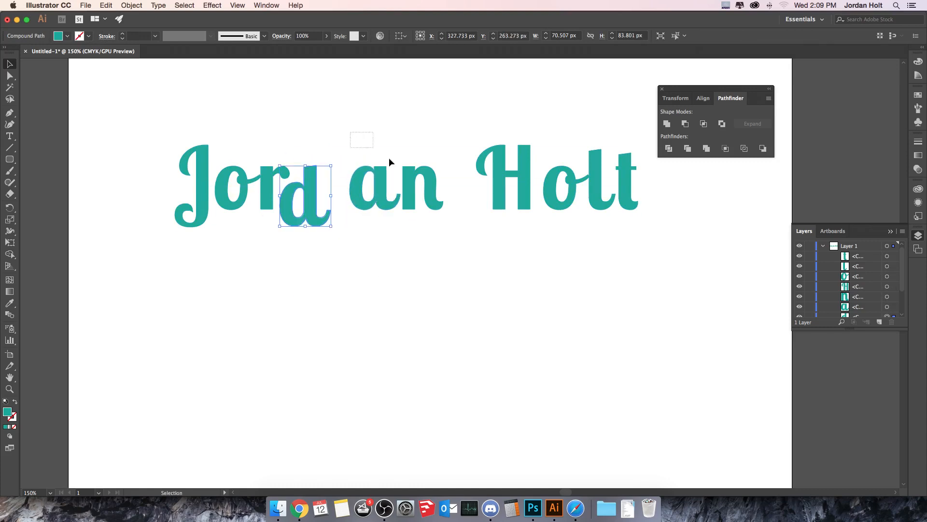
pyautogui.moveTo(389, 157); pyautogui.dragTo(391, 193)
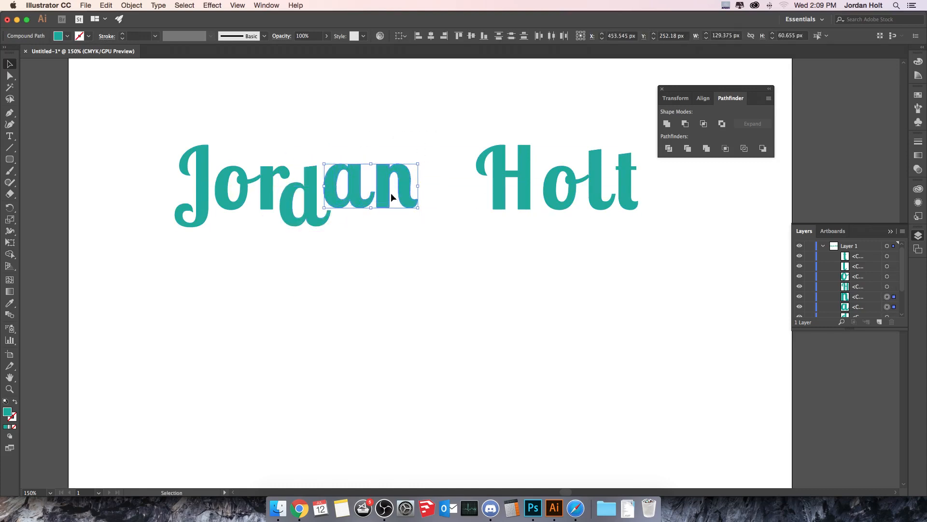
pyautogui.click(348, 219)
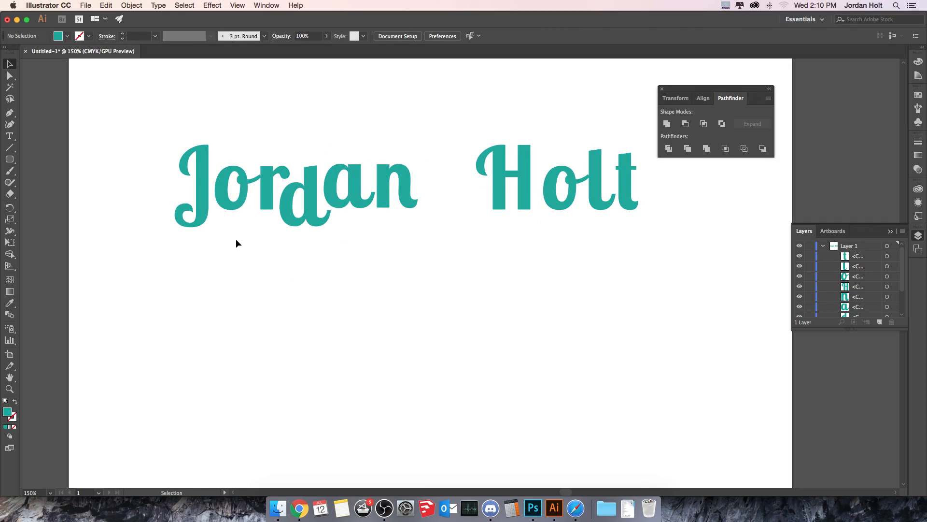
pyautogui.click(9, 193)
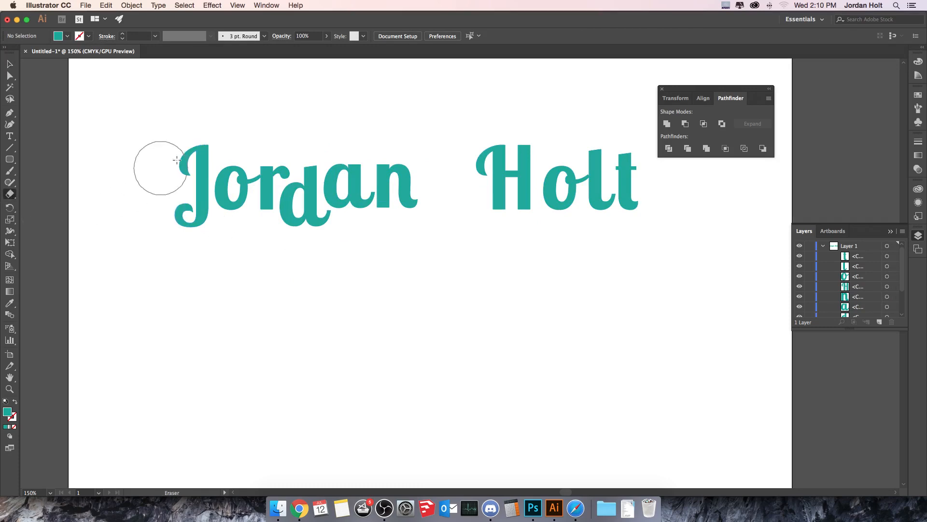
pyautogui.moveTo(183, 155); pyautogui.dragTo(187, 180)
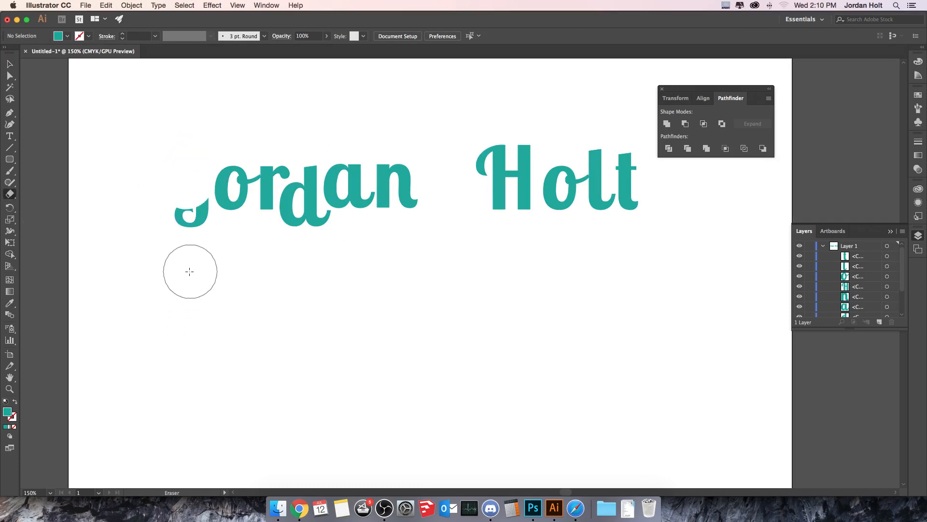
pyautogui.press('super+z')
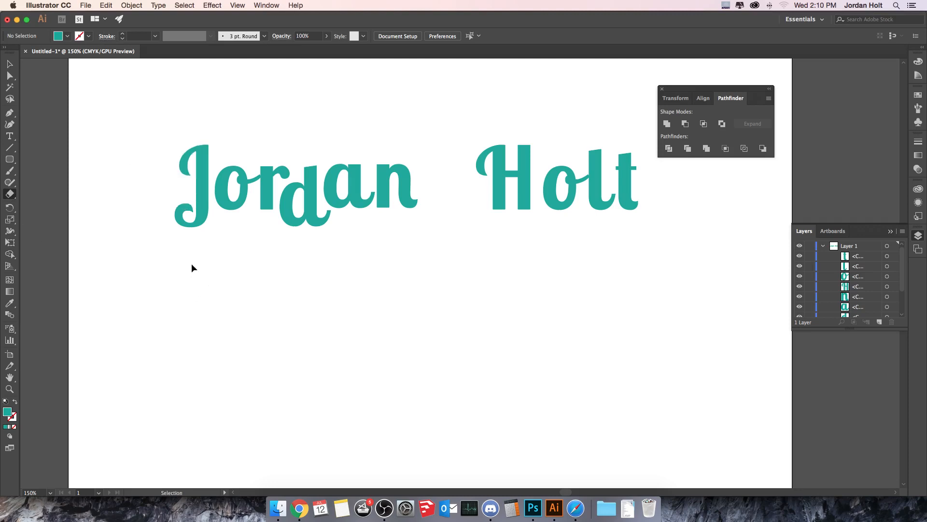
pyautogui.click(11, 63)
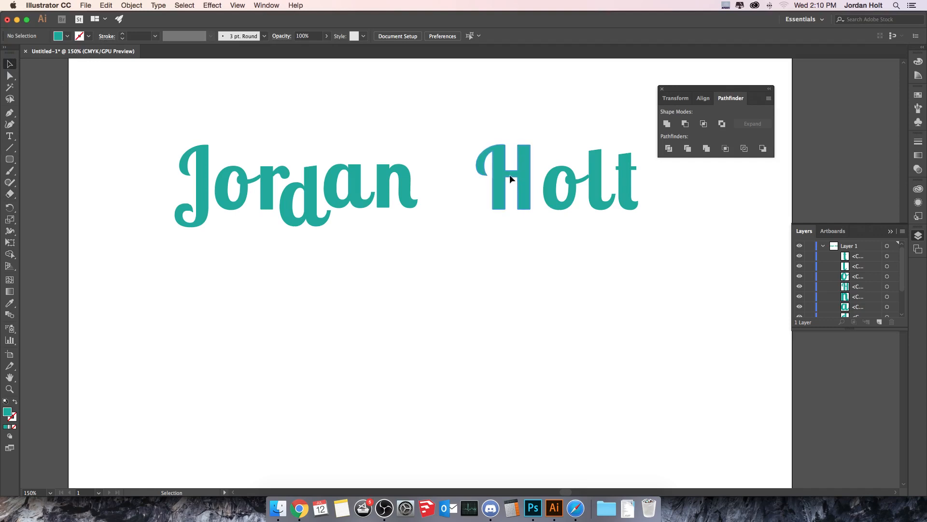
pyautogui.moveTo(509, 175); pyautogui.dragTo(451, 176)
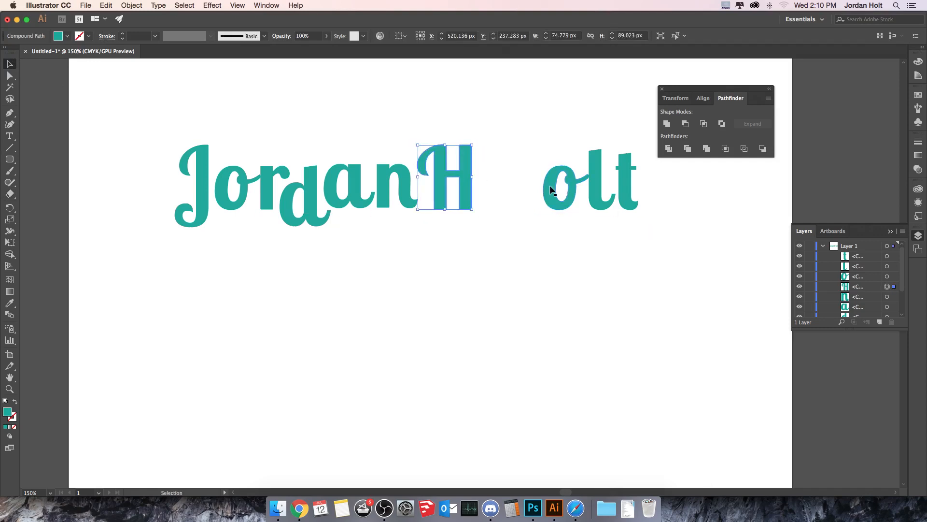
pyautogui.moveTo(550, 192); pyautogui.dragTo(483, 191)
pyautogui.moveTo(570, 145); pyautogui.dragTo(556, 194)
pyautogui.click(567, 230)
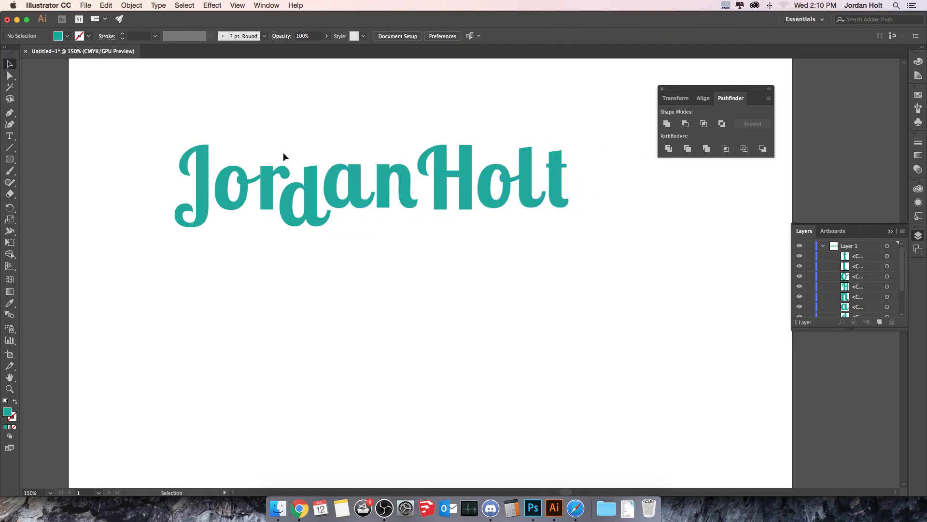
# Group all the letter shapes and move the lettering higher on the artboard.
pyautogui.moveTo(254, 145); pyautogui.dragTo(580, 254)
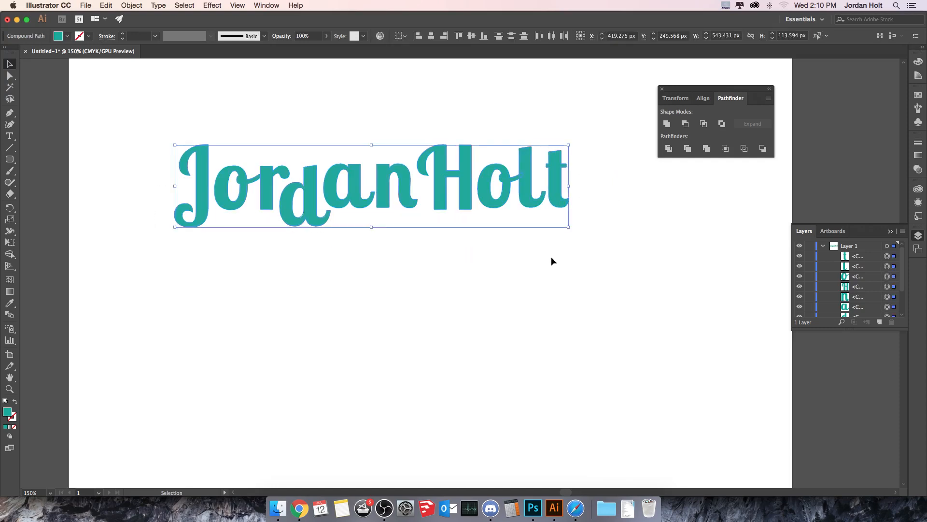
pyautogui.click(131, 6)
pyautogui.click(159, 41)
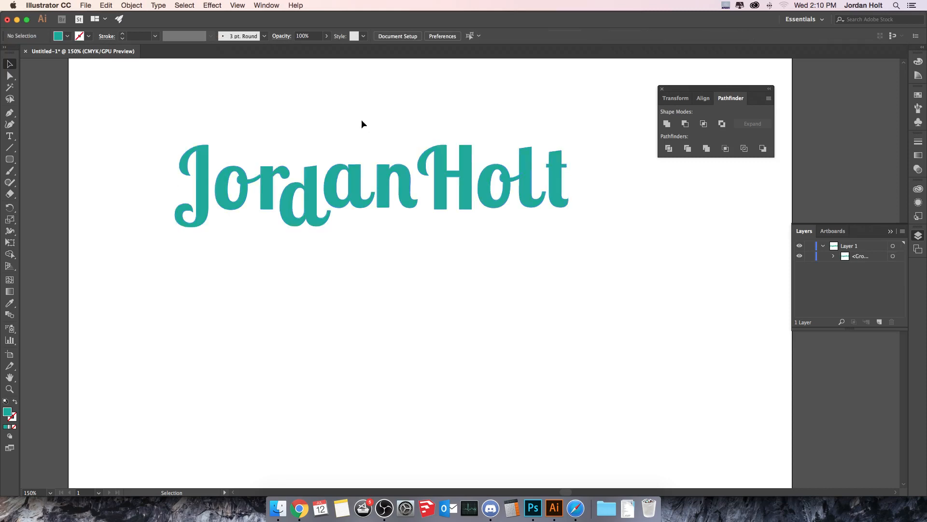
pyautogui.moveTo(456, 180); pyautogui.dragTo(508, 155)
pyautogui.click(456, 241)
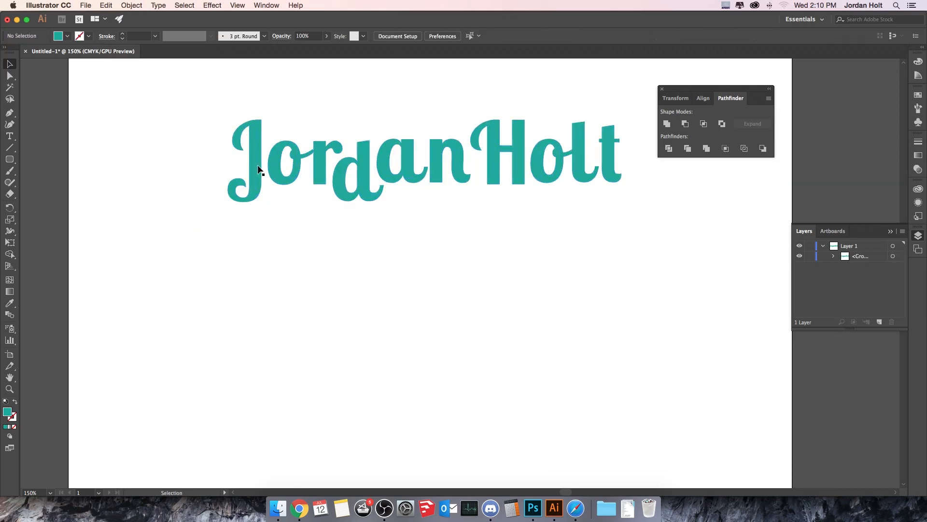
pyautogui.click(10, 159)
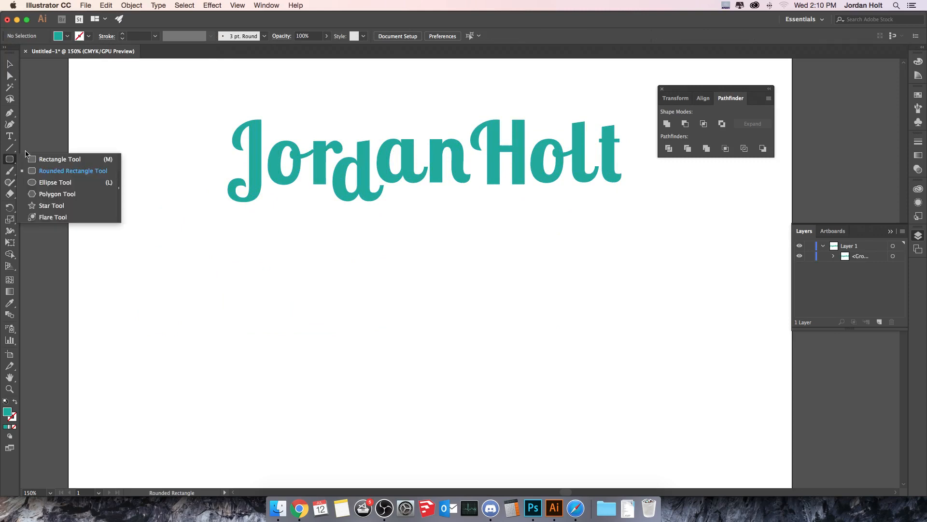
# Draw a wide rectangle of about 763 × 169 px below the name, filled orange.
pyautogui.click(53, 158)
pyautogui.moveTo(137, 236); pyautogui.dragTo(690, 359)
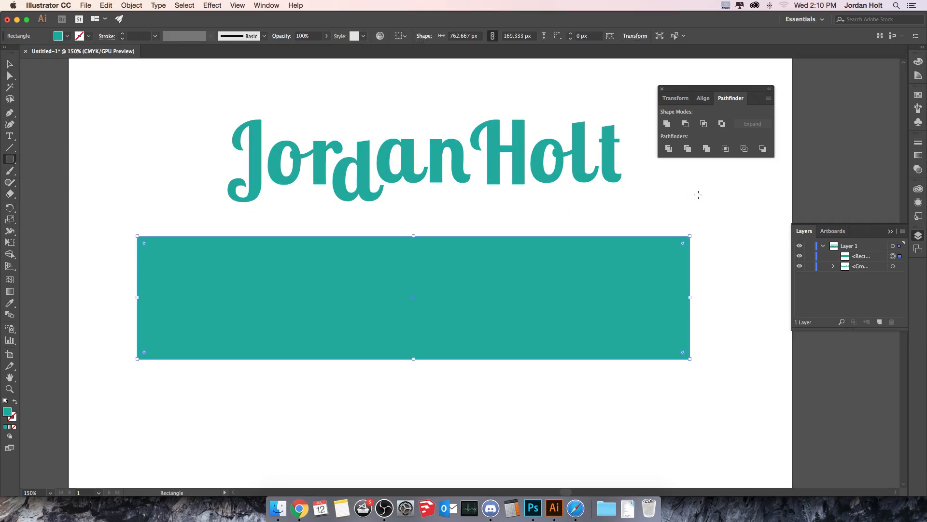
pyautogui.click(67, 36)
pyautogui.click(86, 58)
pyautogui.press('Escape')
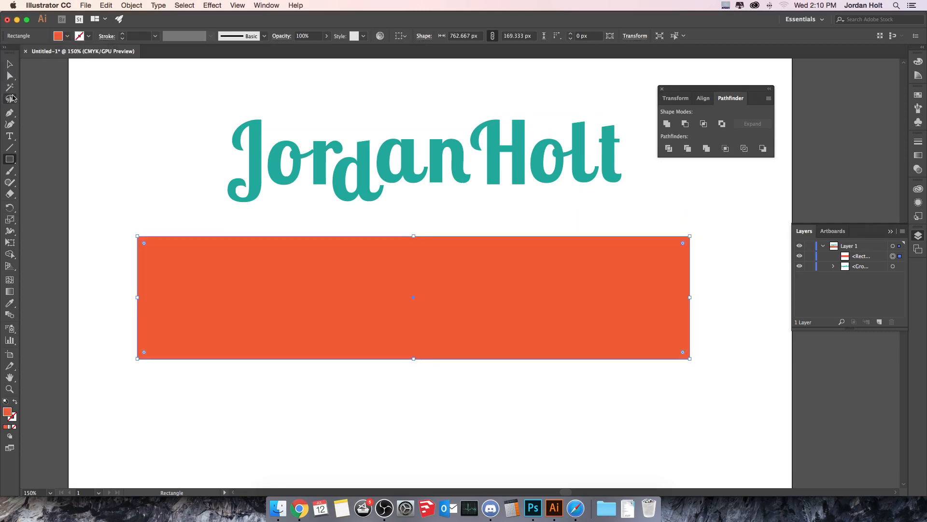
pyautogui.press('v')
pyautogui.moveTo(203, 123); pyautogui.dragTo(629, 170)
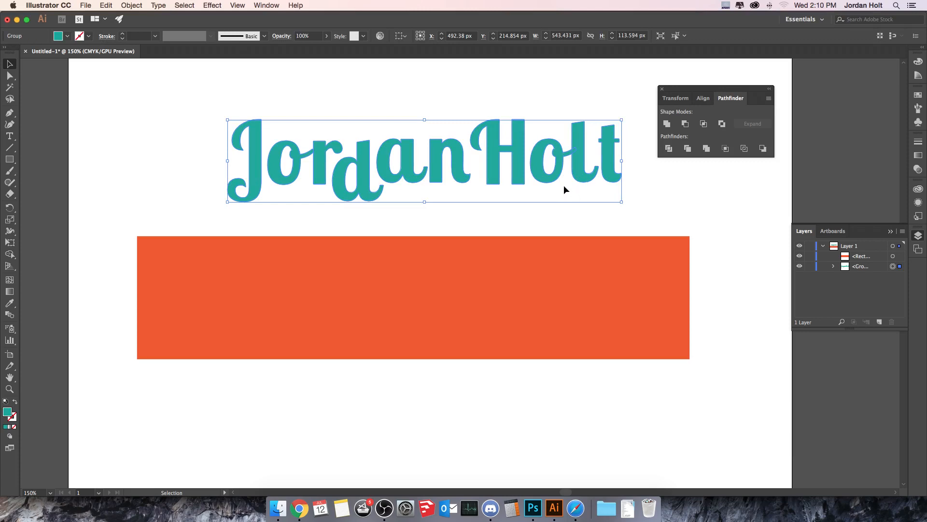
# Stack the lettering above the rectangle, overlap them, and apply Pathfinder Minus Front.
pyautogui.click(863, 268)
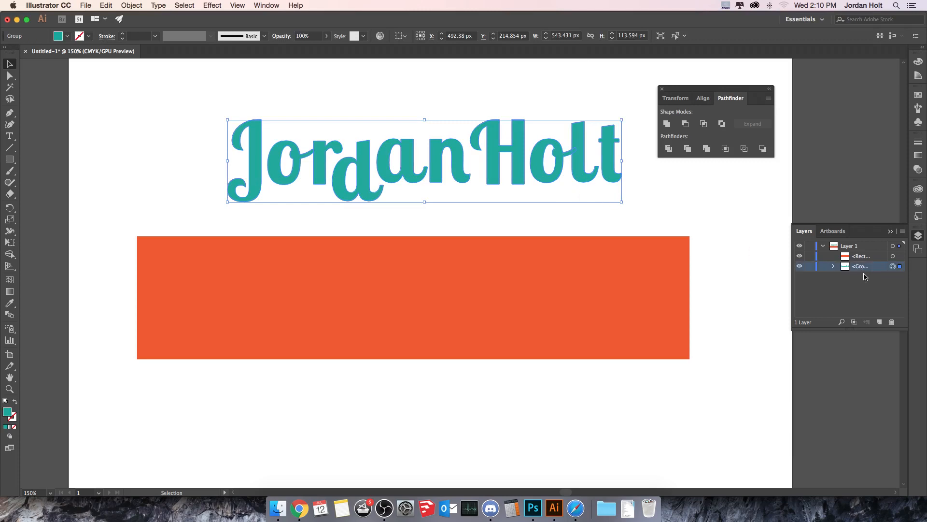
pyautogui.moveTo(864, 269); pyautogui.dragTo(868, 255)
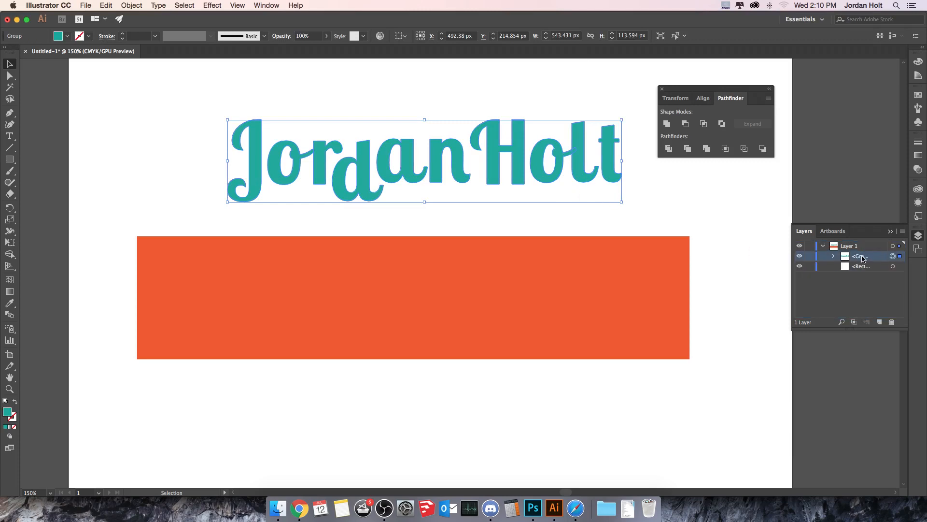
pyautogui.moveTo(515, 162); pyautogui.dragTo(500, 301)
pyautogui.moveTo(443, 200); pyautogui.dragTo(656, 218)
pyautogui.click(688, 127)
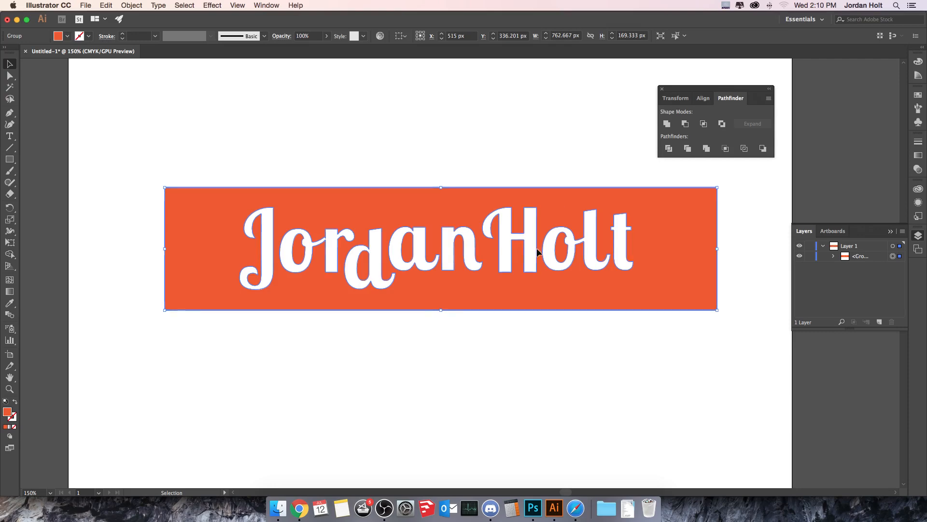
# Move the knocked-out orange banner to the middle of the artboard.
pyautogui.moveTo(352, 301); pyautogui.dragTo(488, 225)
pyautogui.moveTo(659, 241); pyautogui.dragTo(527, 229)
pyautogui.moveTo(598, 229); pyautogui.dragTo(632, 257)
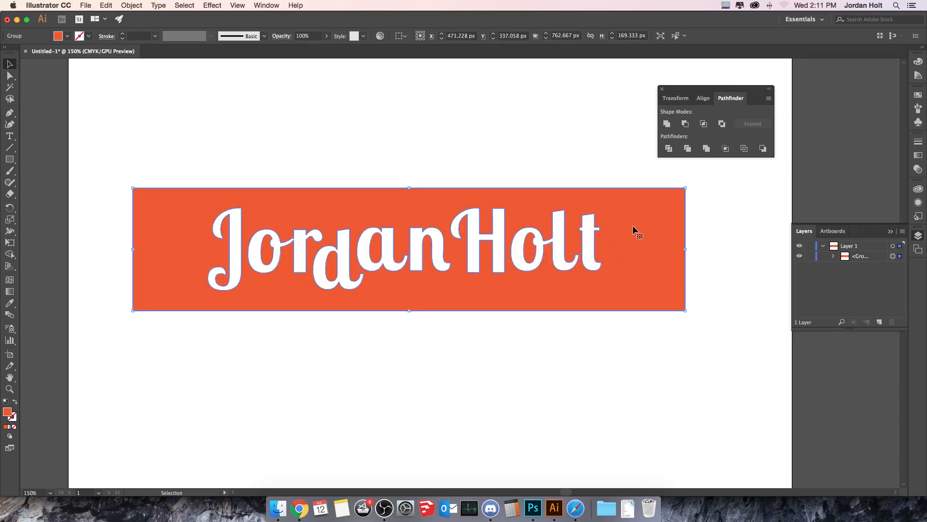